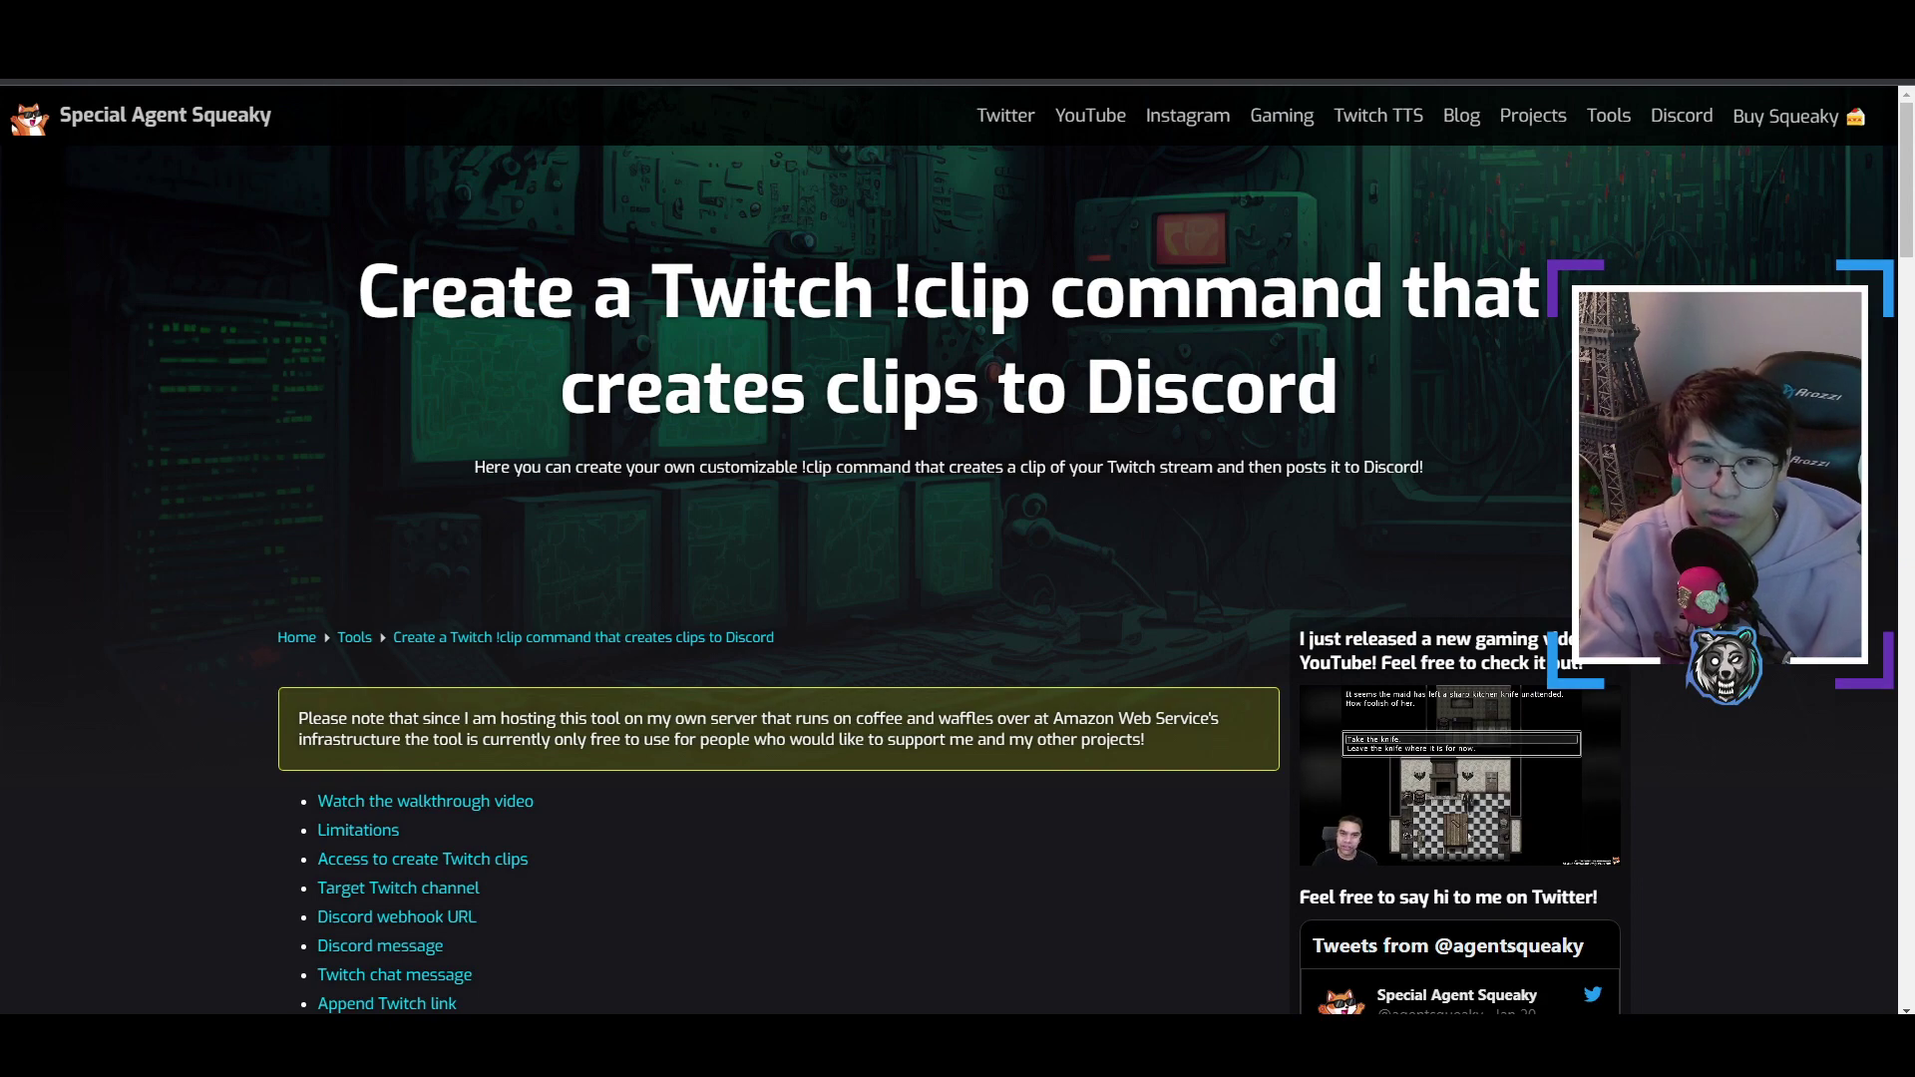
# Step: Scroll past the Limitations and Access sections down to the Discord webhook URL field
pyautogui.scroll(-10, 663, 908)
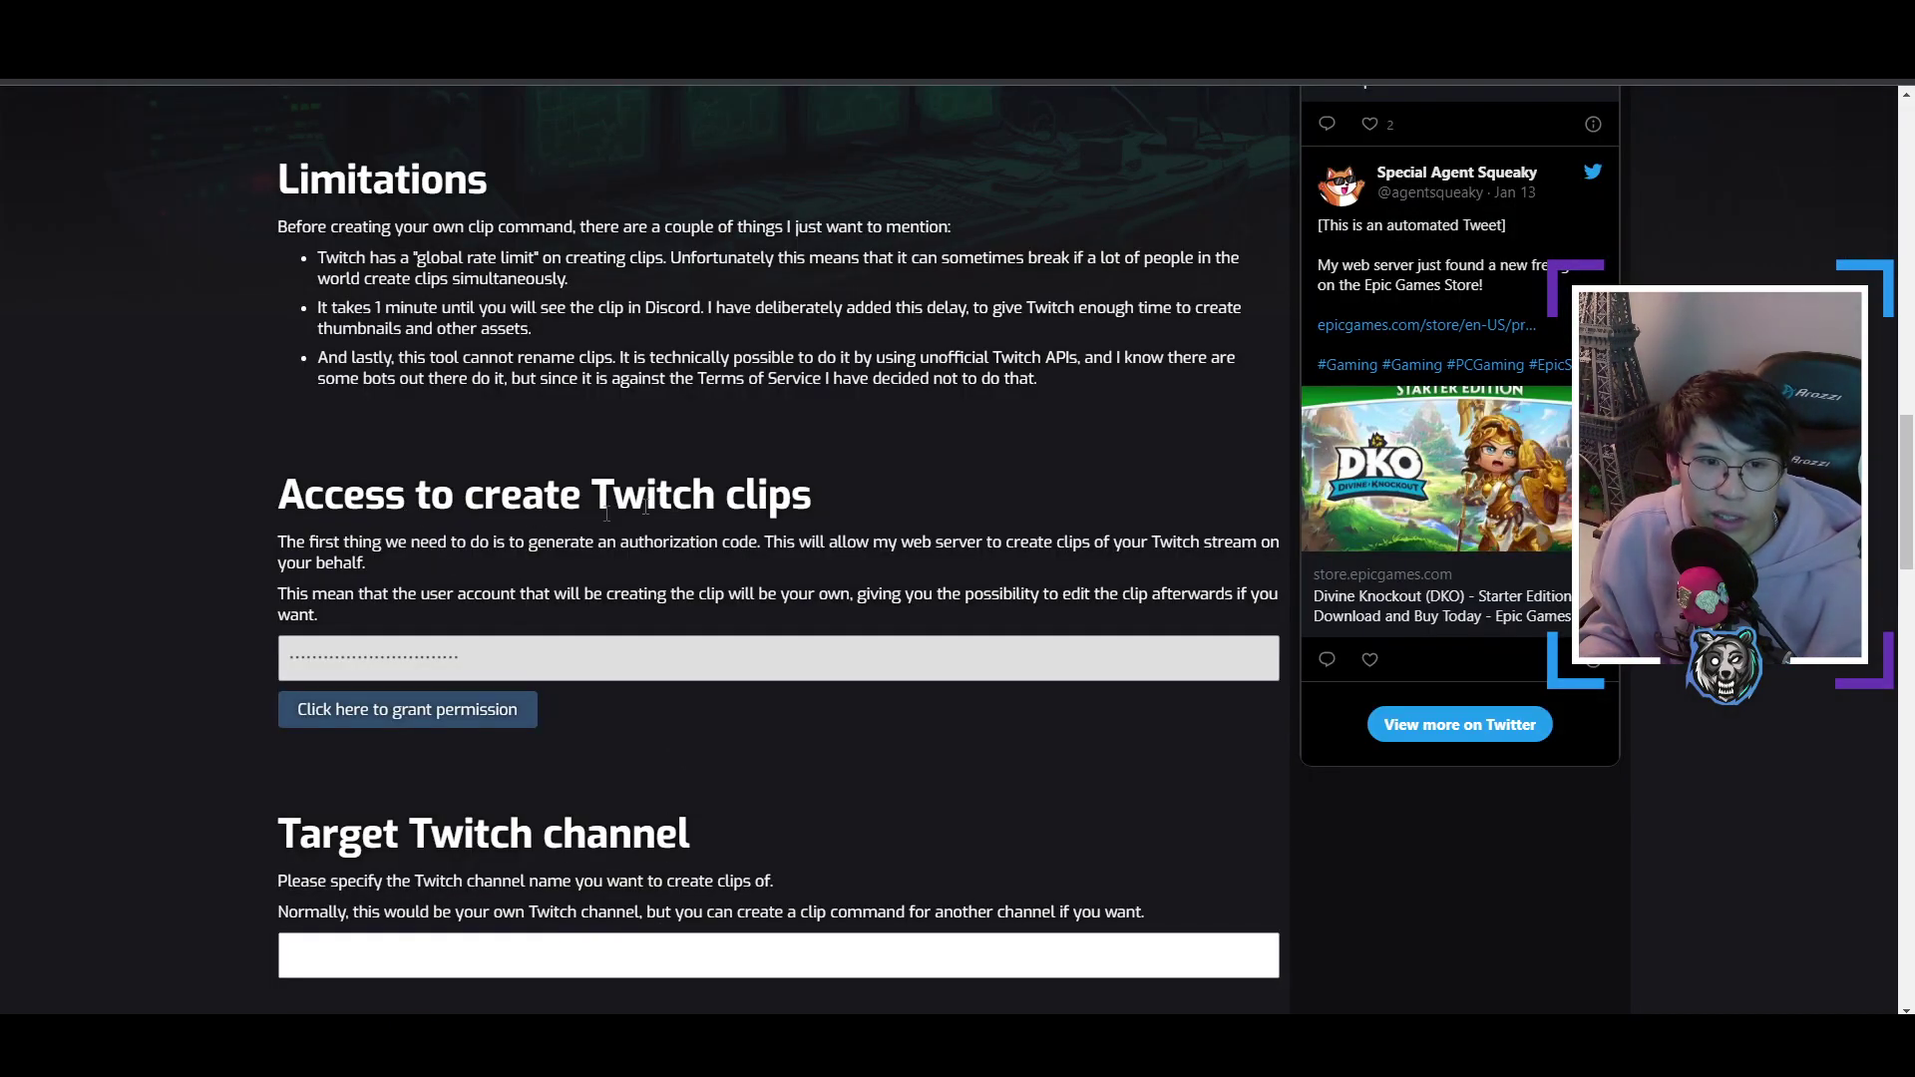
pyautogui.scroll(-1, 489, 719)
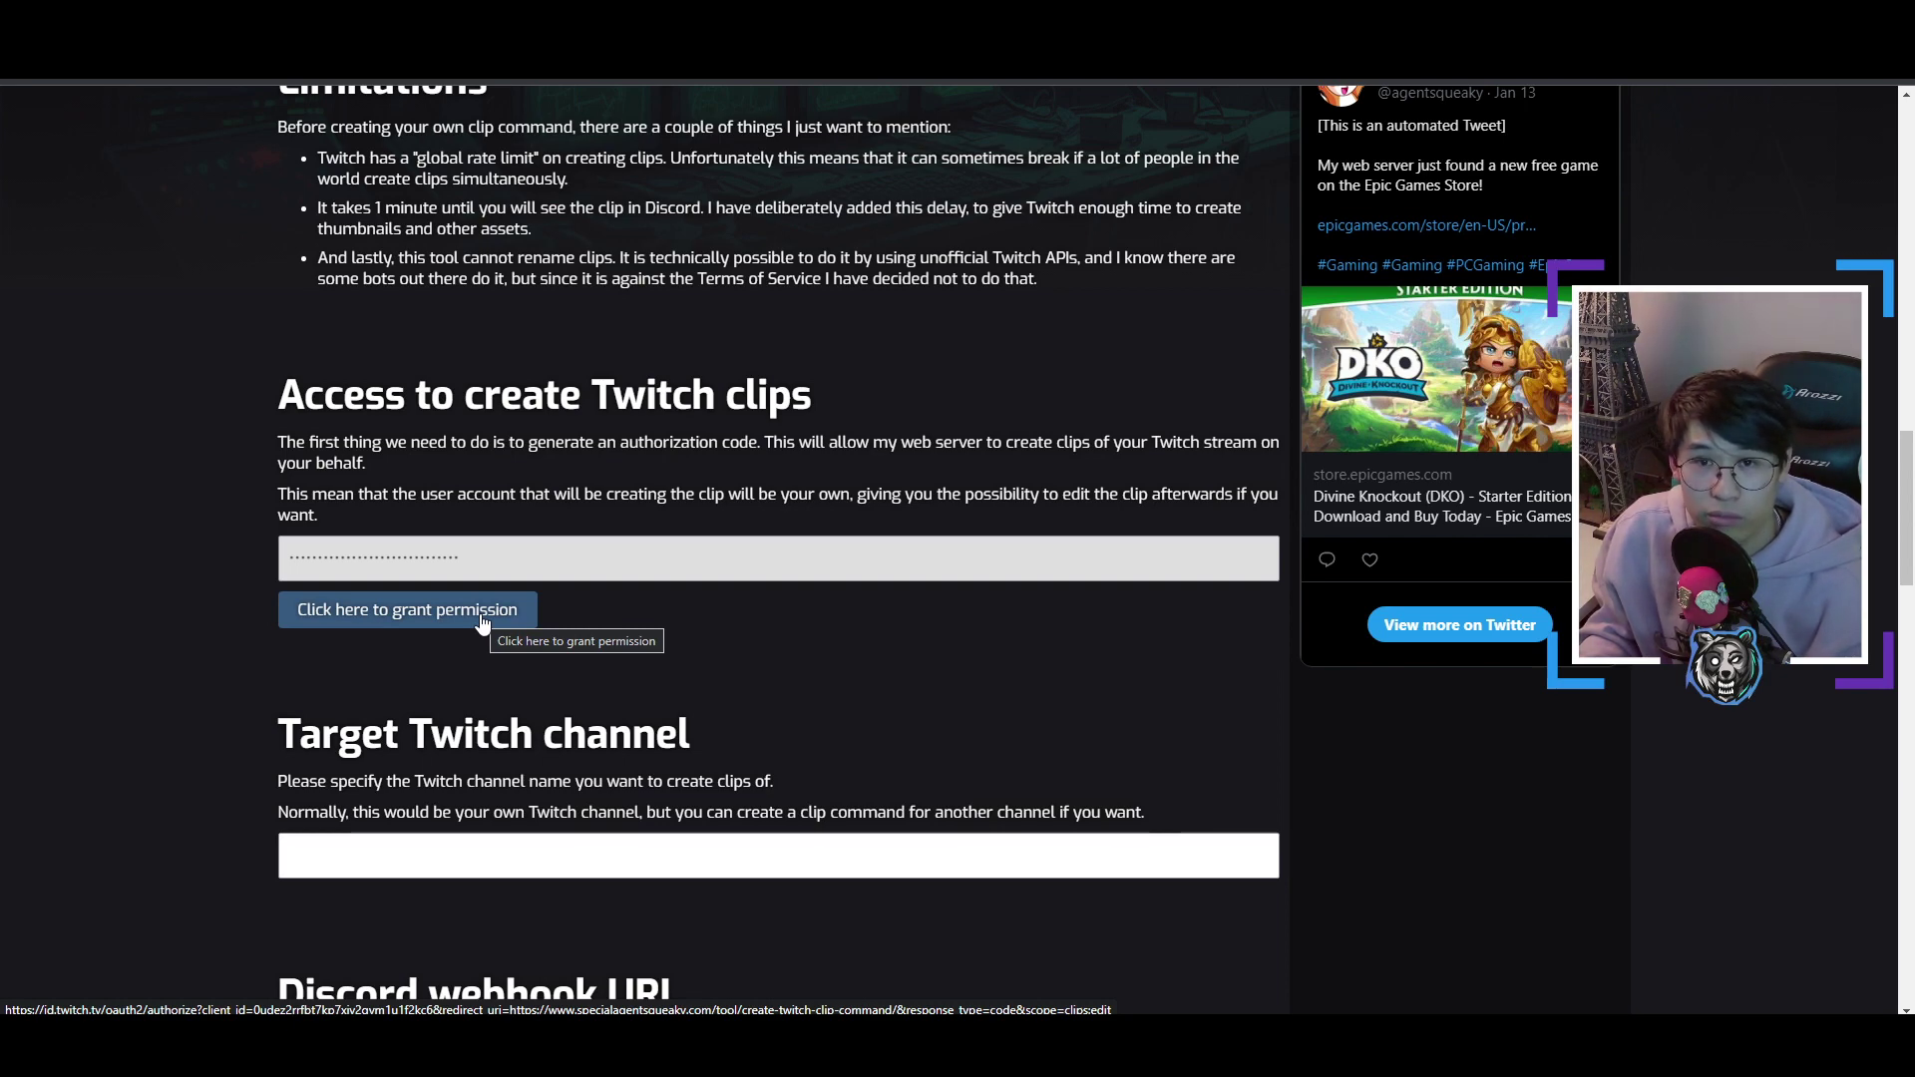
pyautogui.scroll(-3, 480, 619)
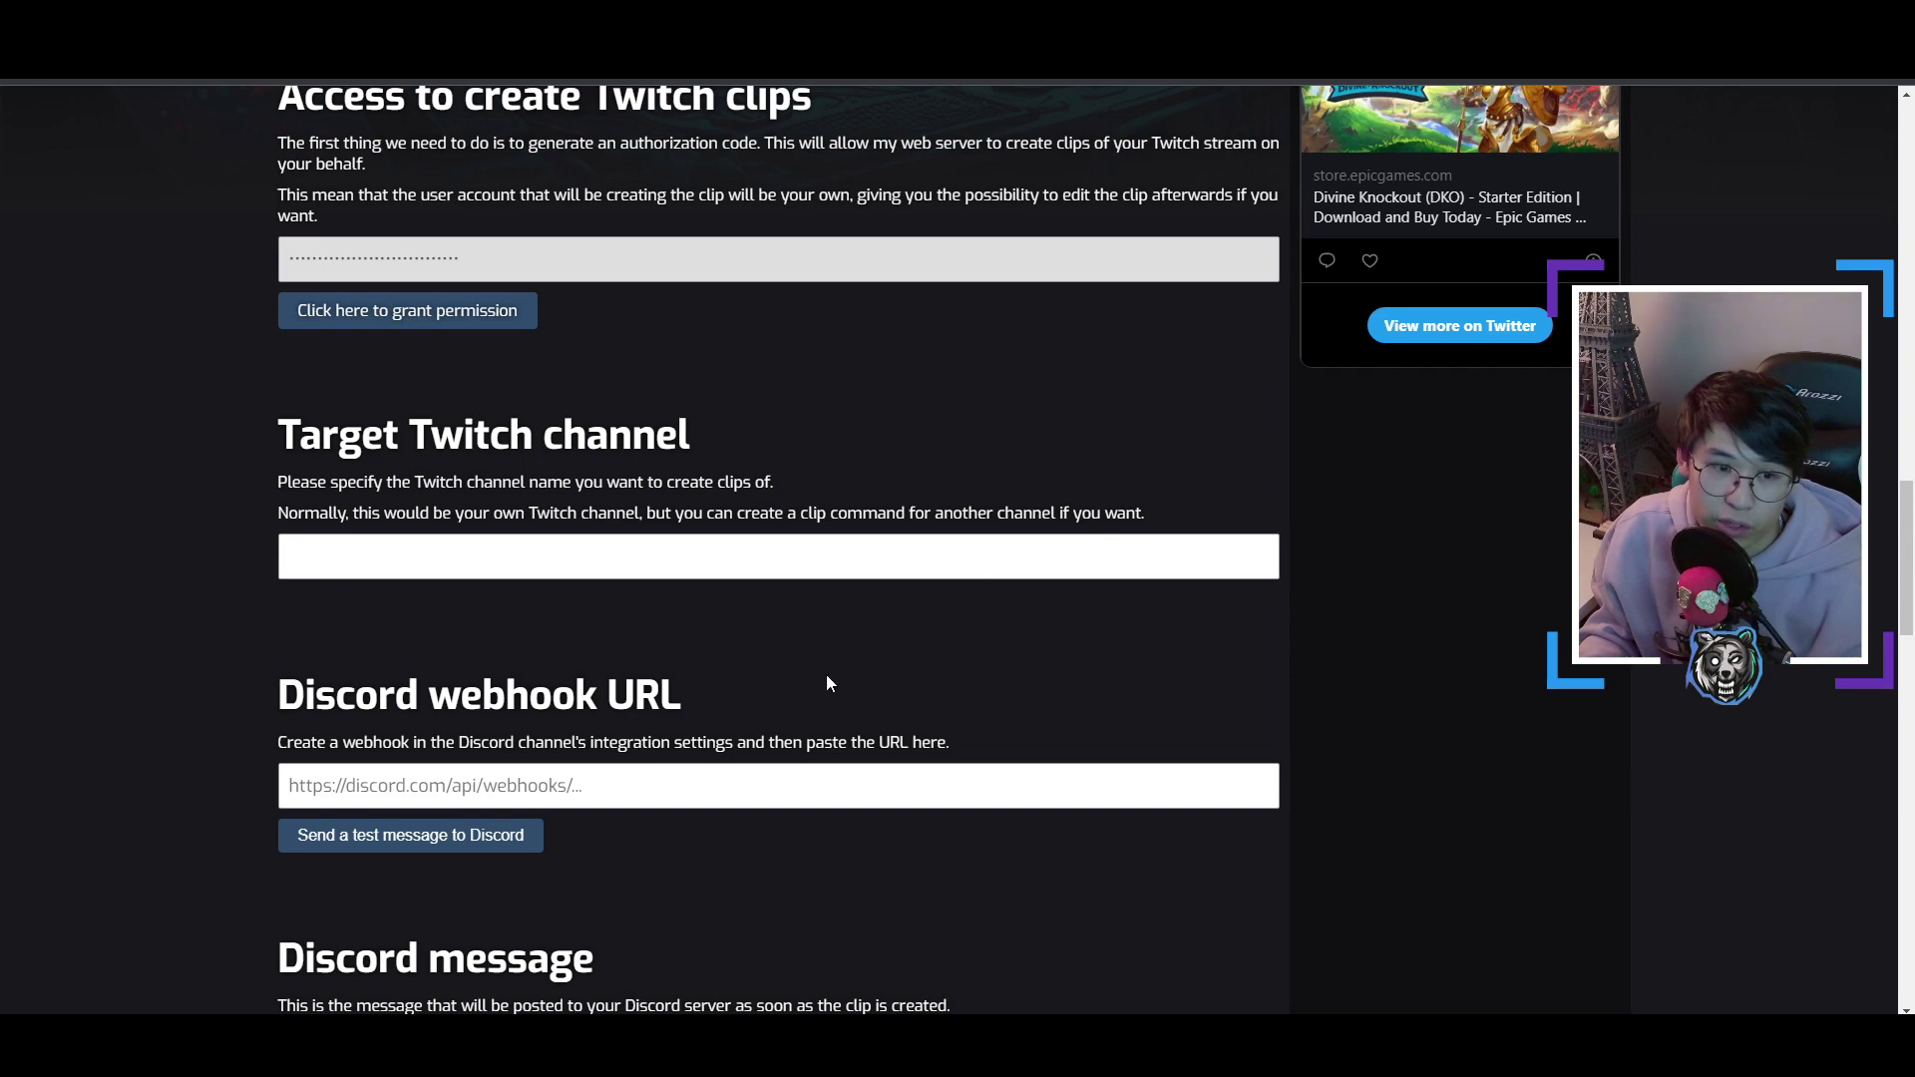
pyautogui.scroll(-2, 826, 674)
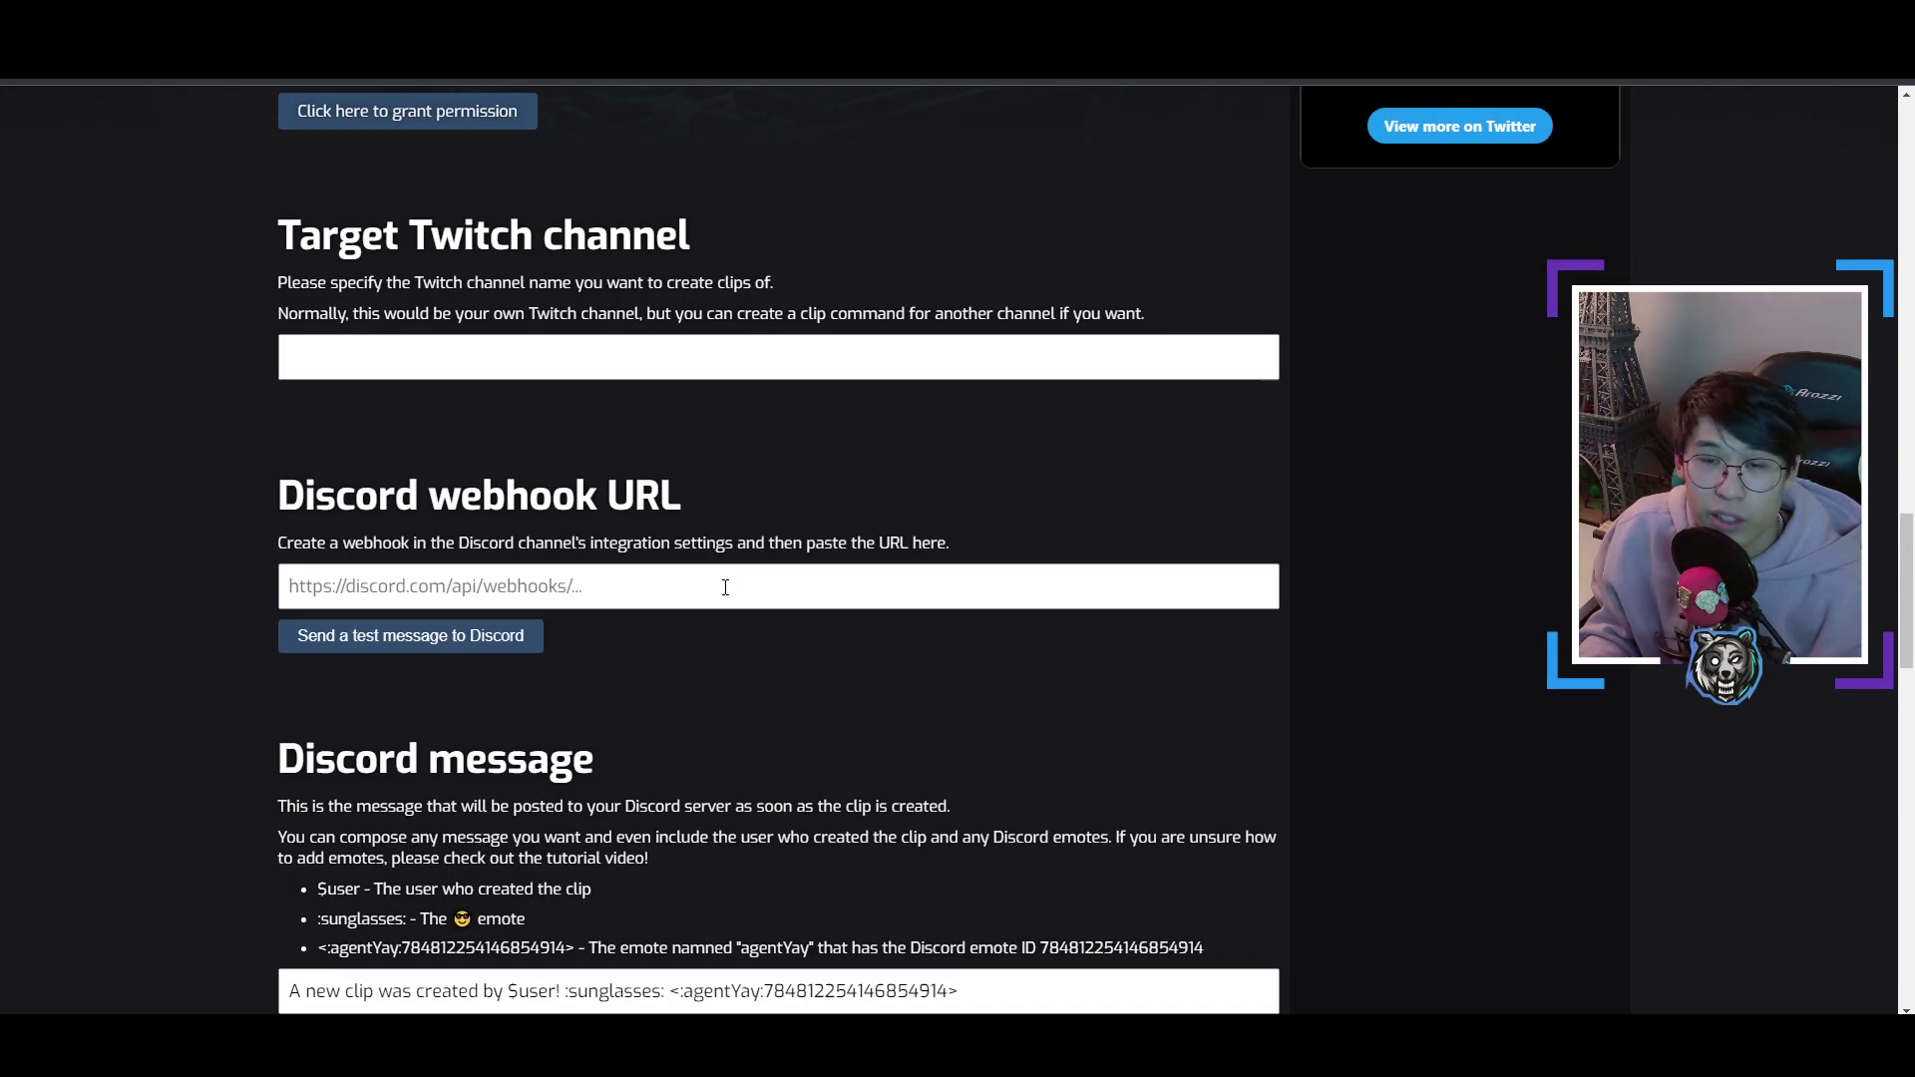
pyautogui.scroll(-1, 725, 587)
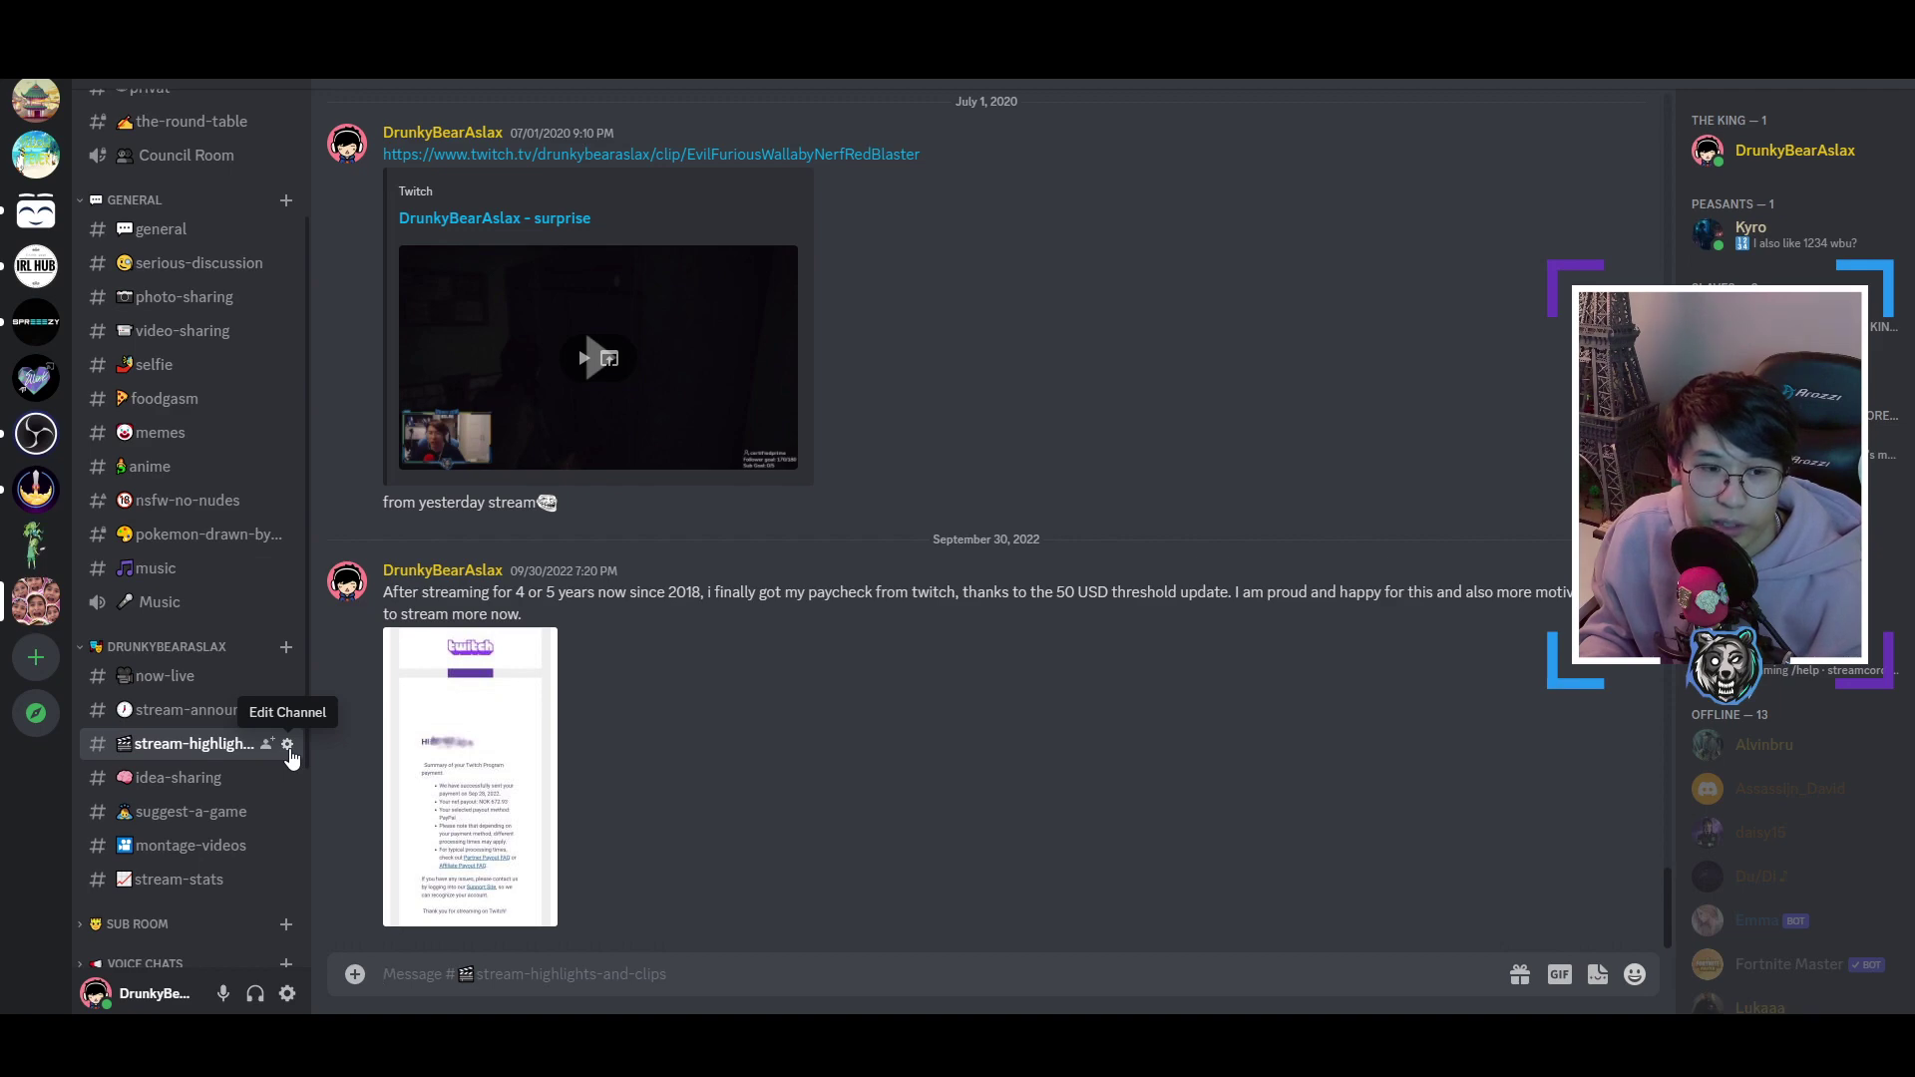
# Step: Create a new webhook in the stream-highlights-and-clips channel's Integrations settings
pyautogui.click(288, 746)
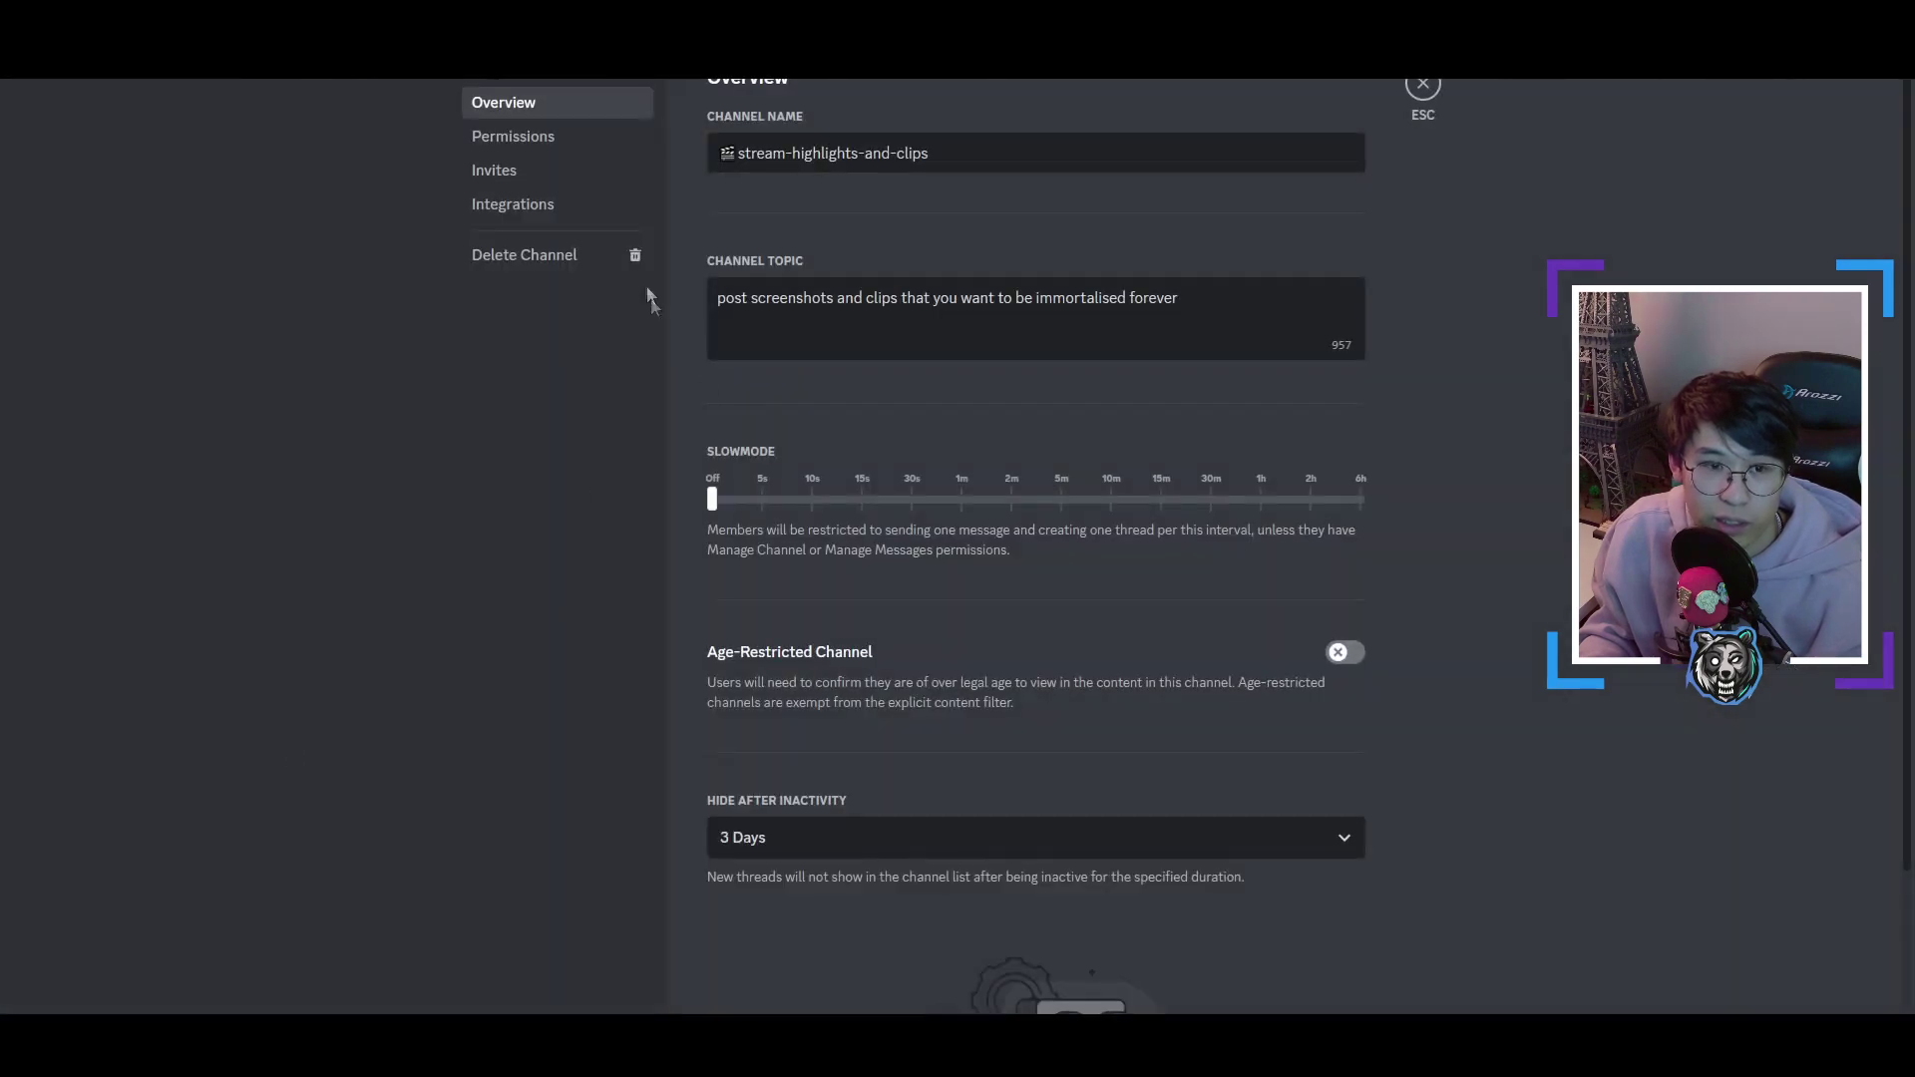
pyautogui.click(518, 171)
pyautogui.click(555, 211)
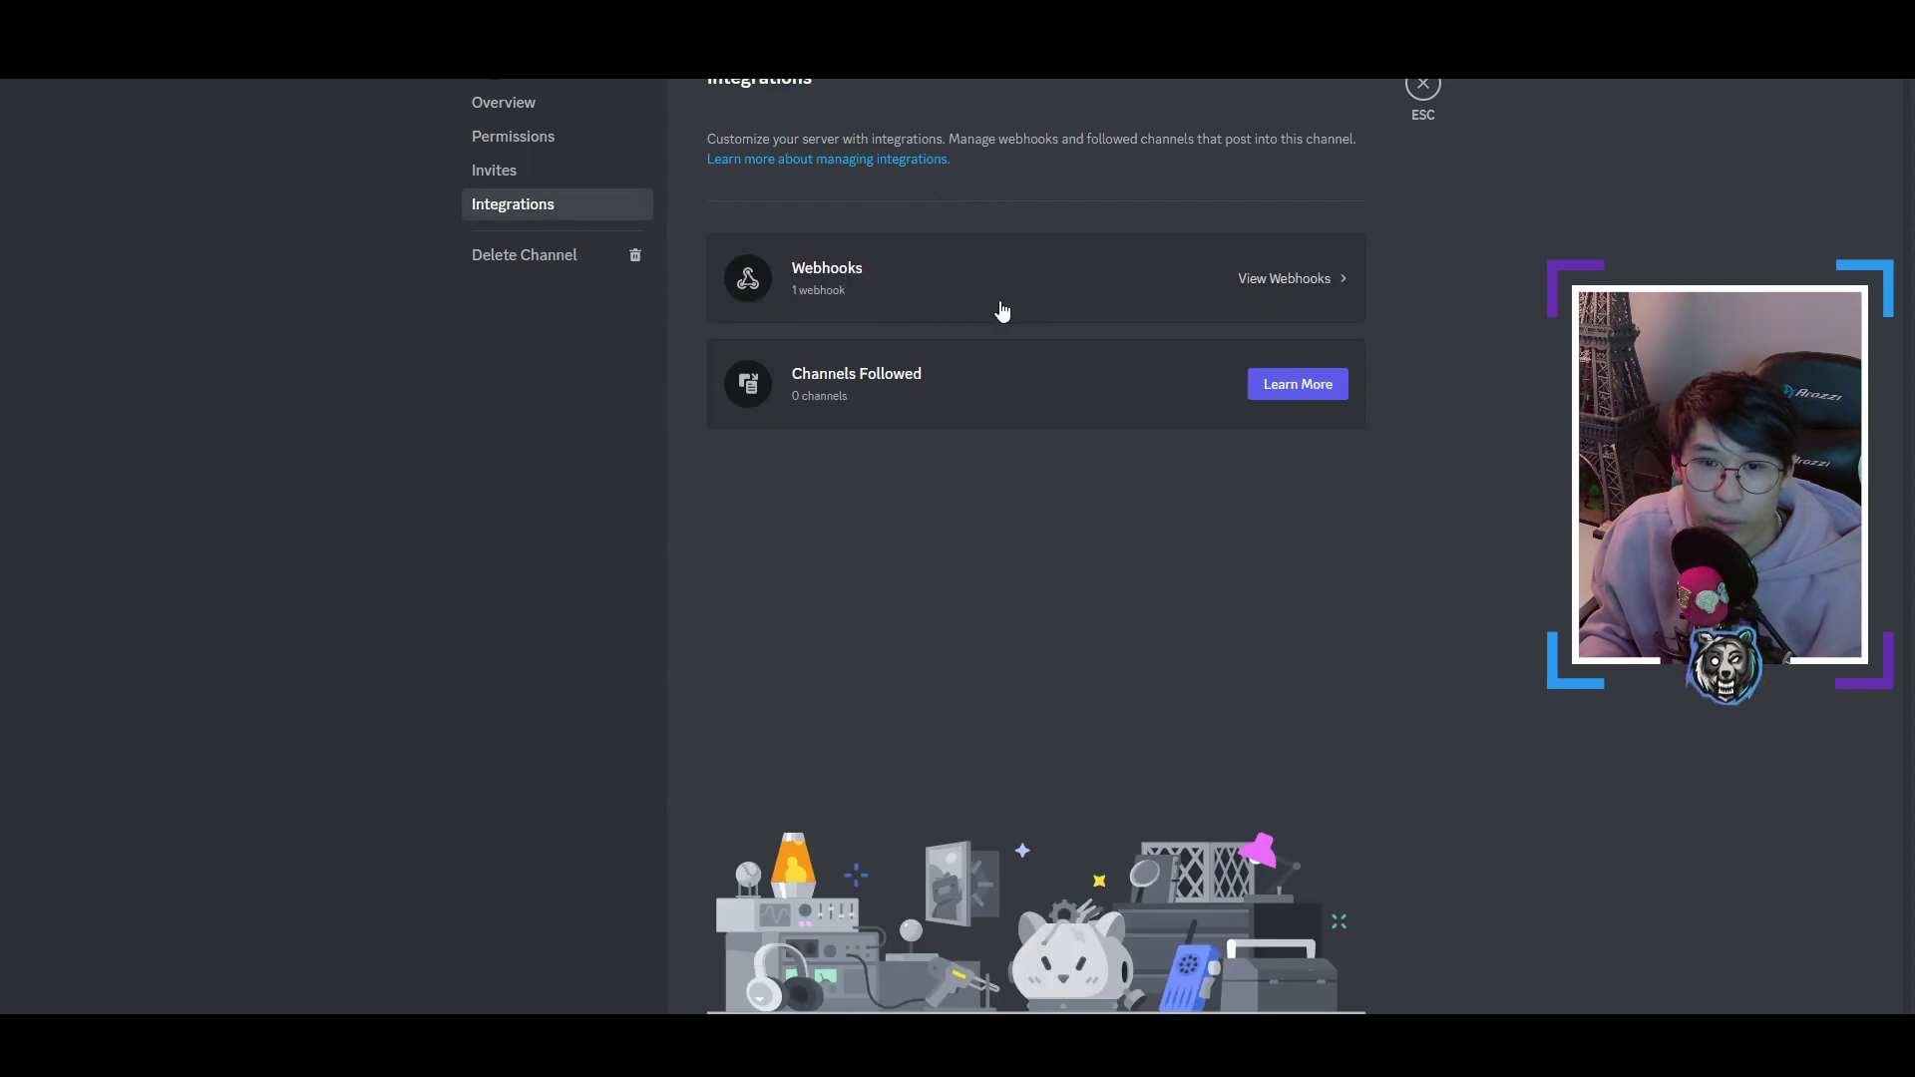
pyautogui.click(1002, 311)
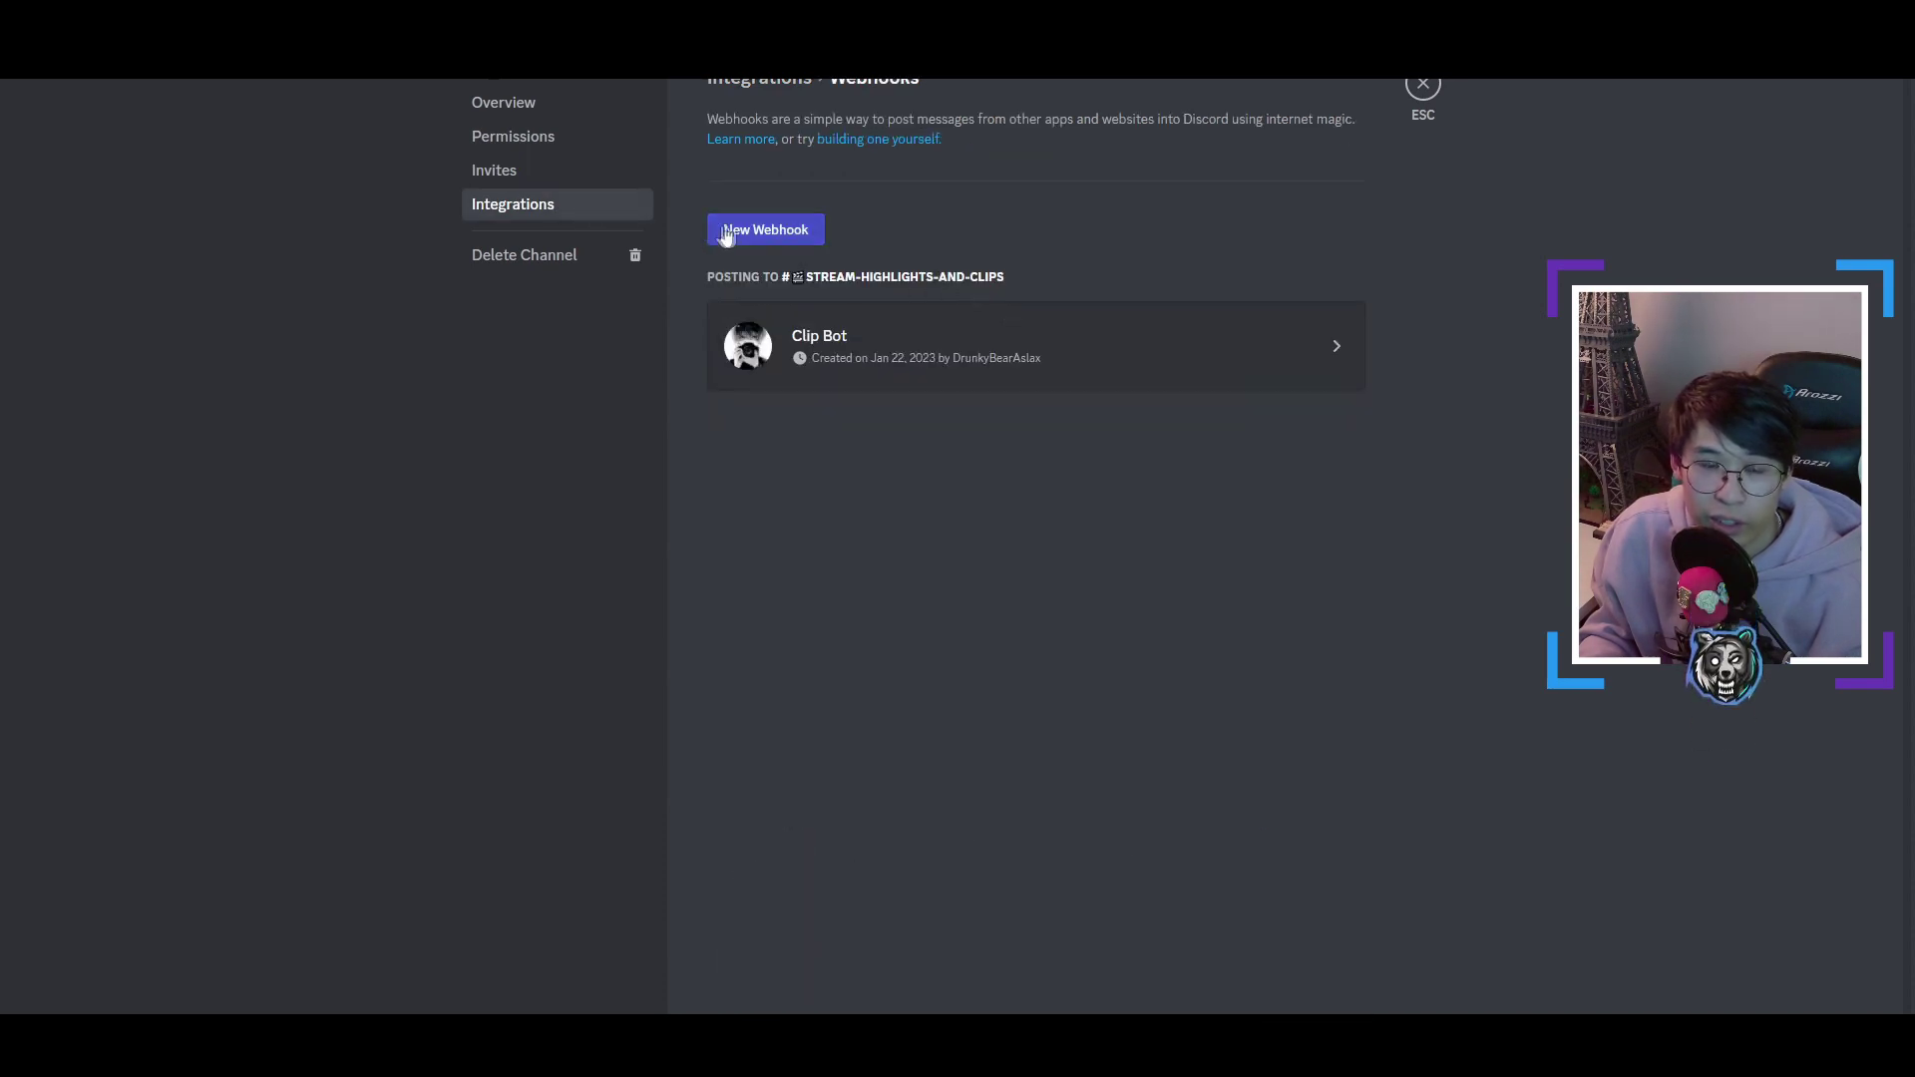
pyautogui.click(755, 235)
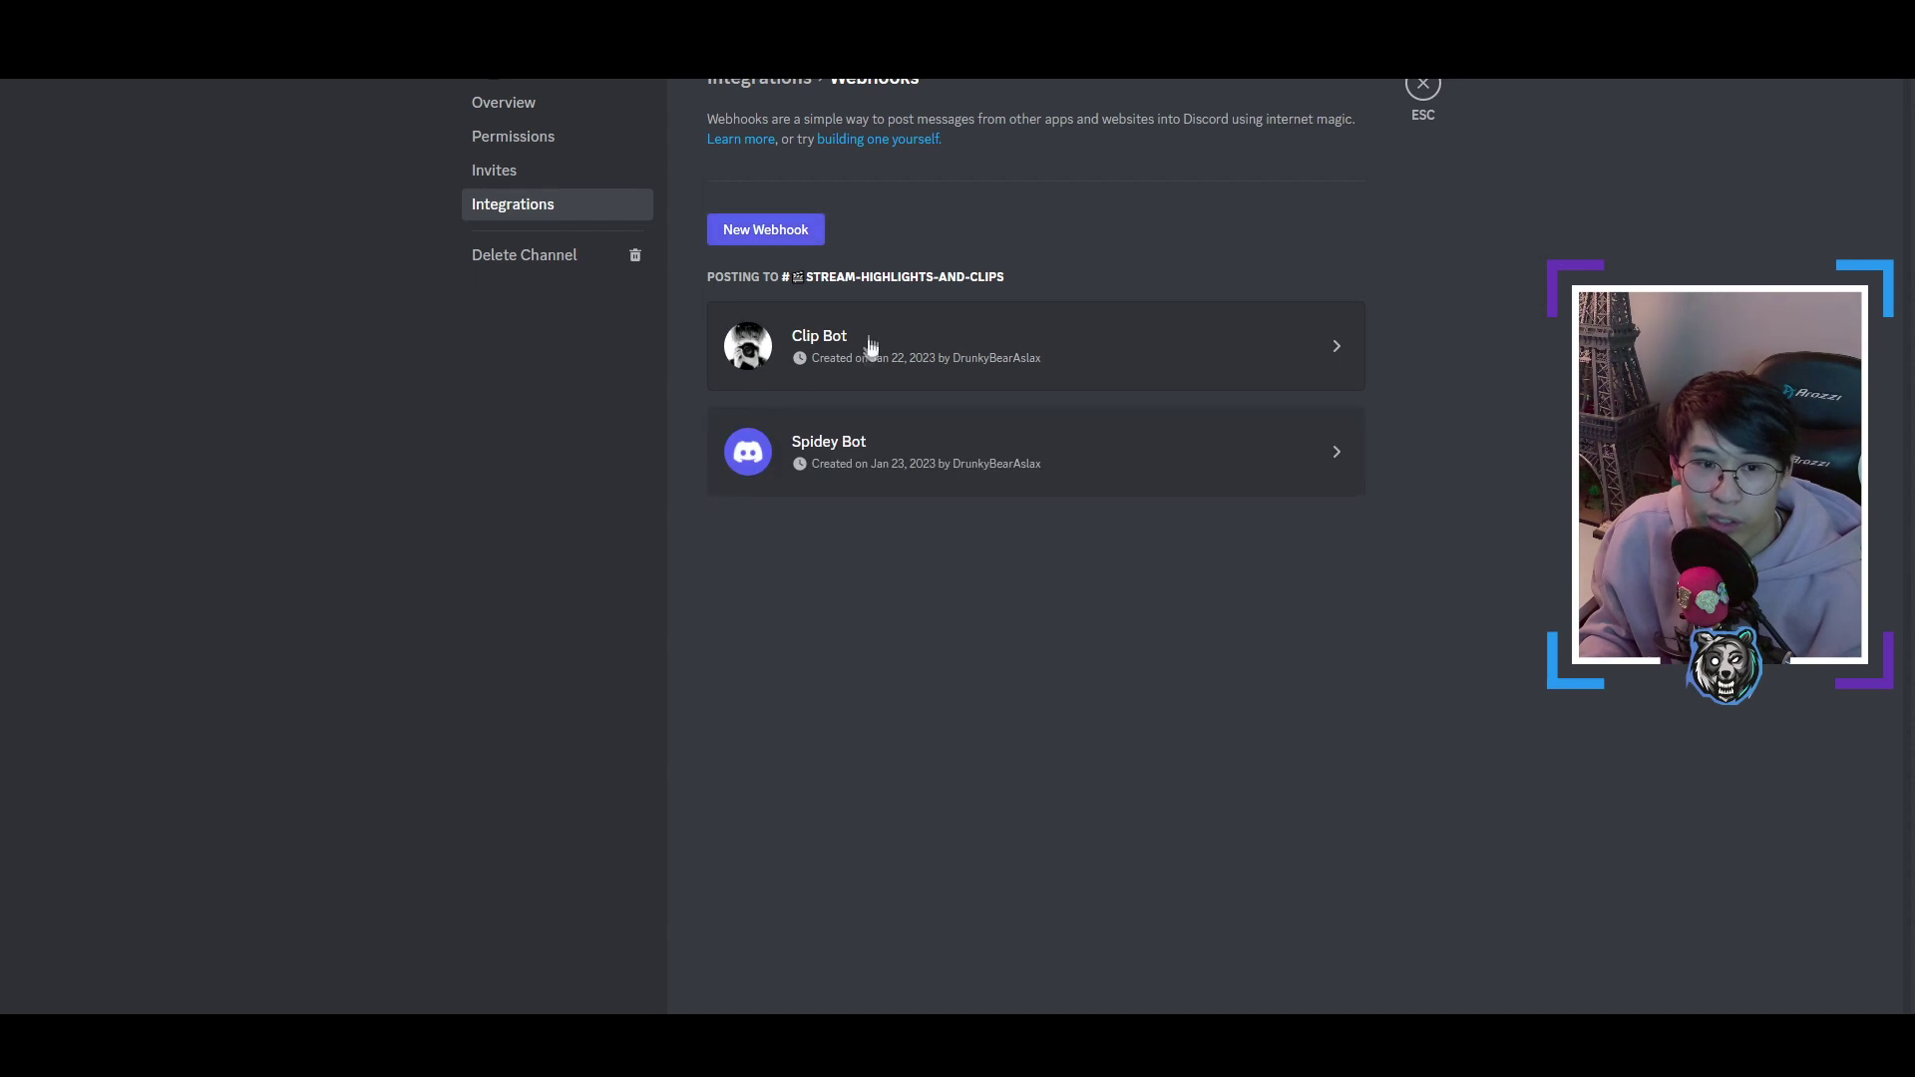
# Step: Rename the Spidey Bot webhook to 'fdfd', copy its URL and return to the browser
pyautogui.click(927, 455)
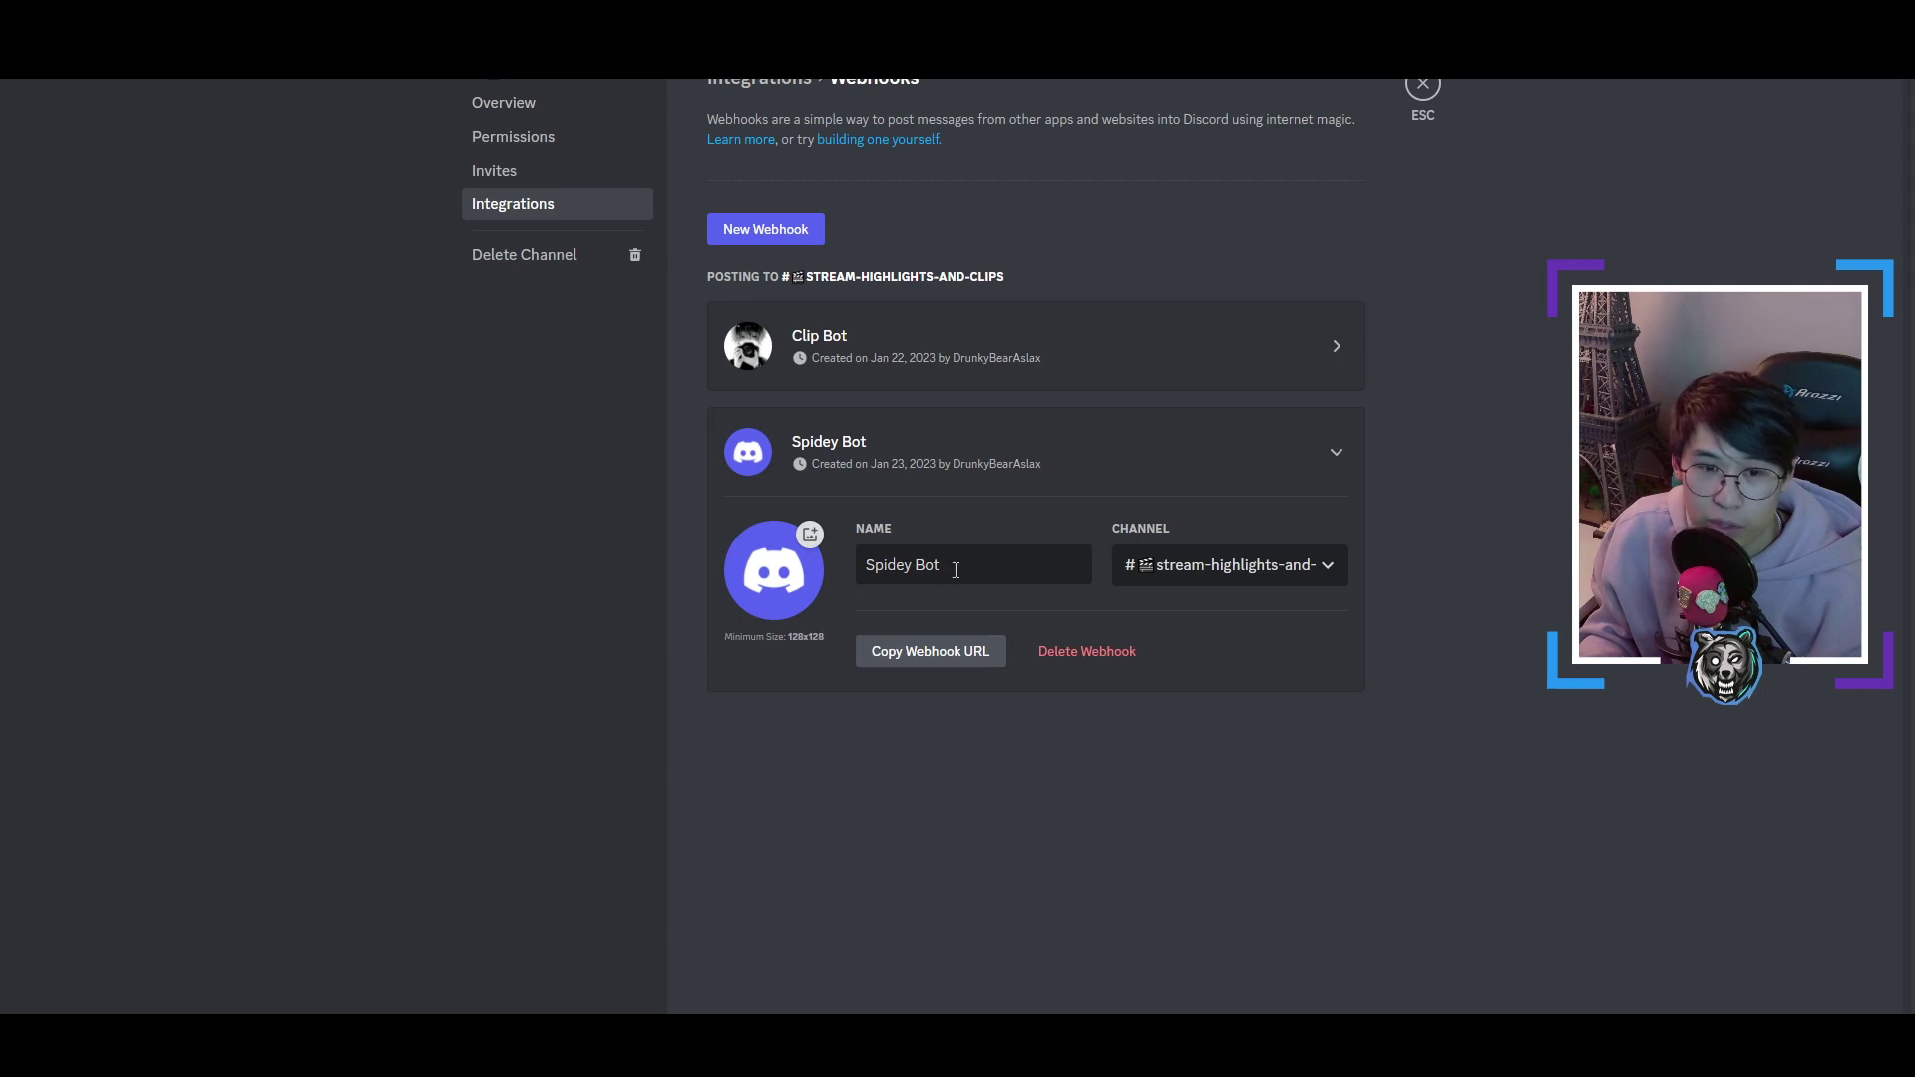
pyautogui.moveTo(955, 570); pyautogui.dragTo(846, 567)
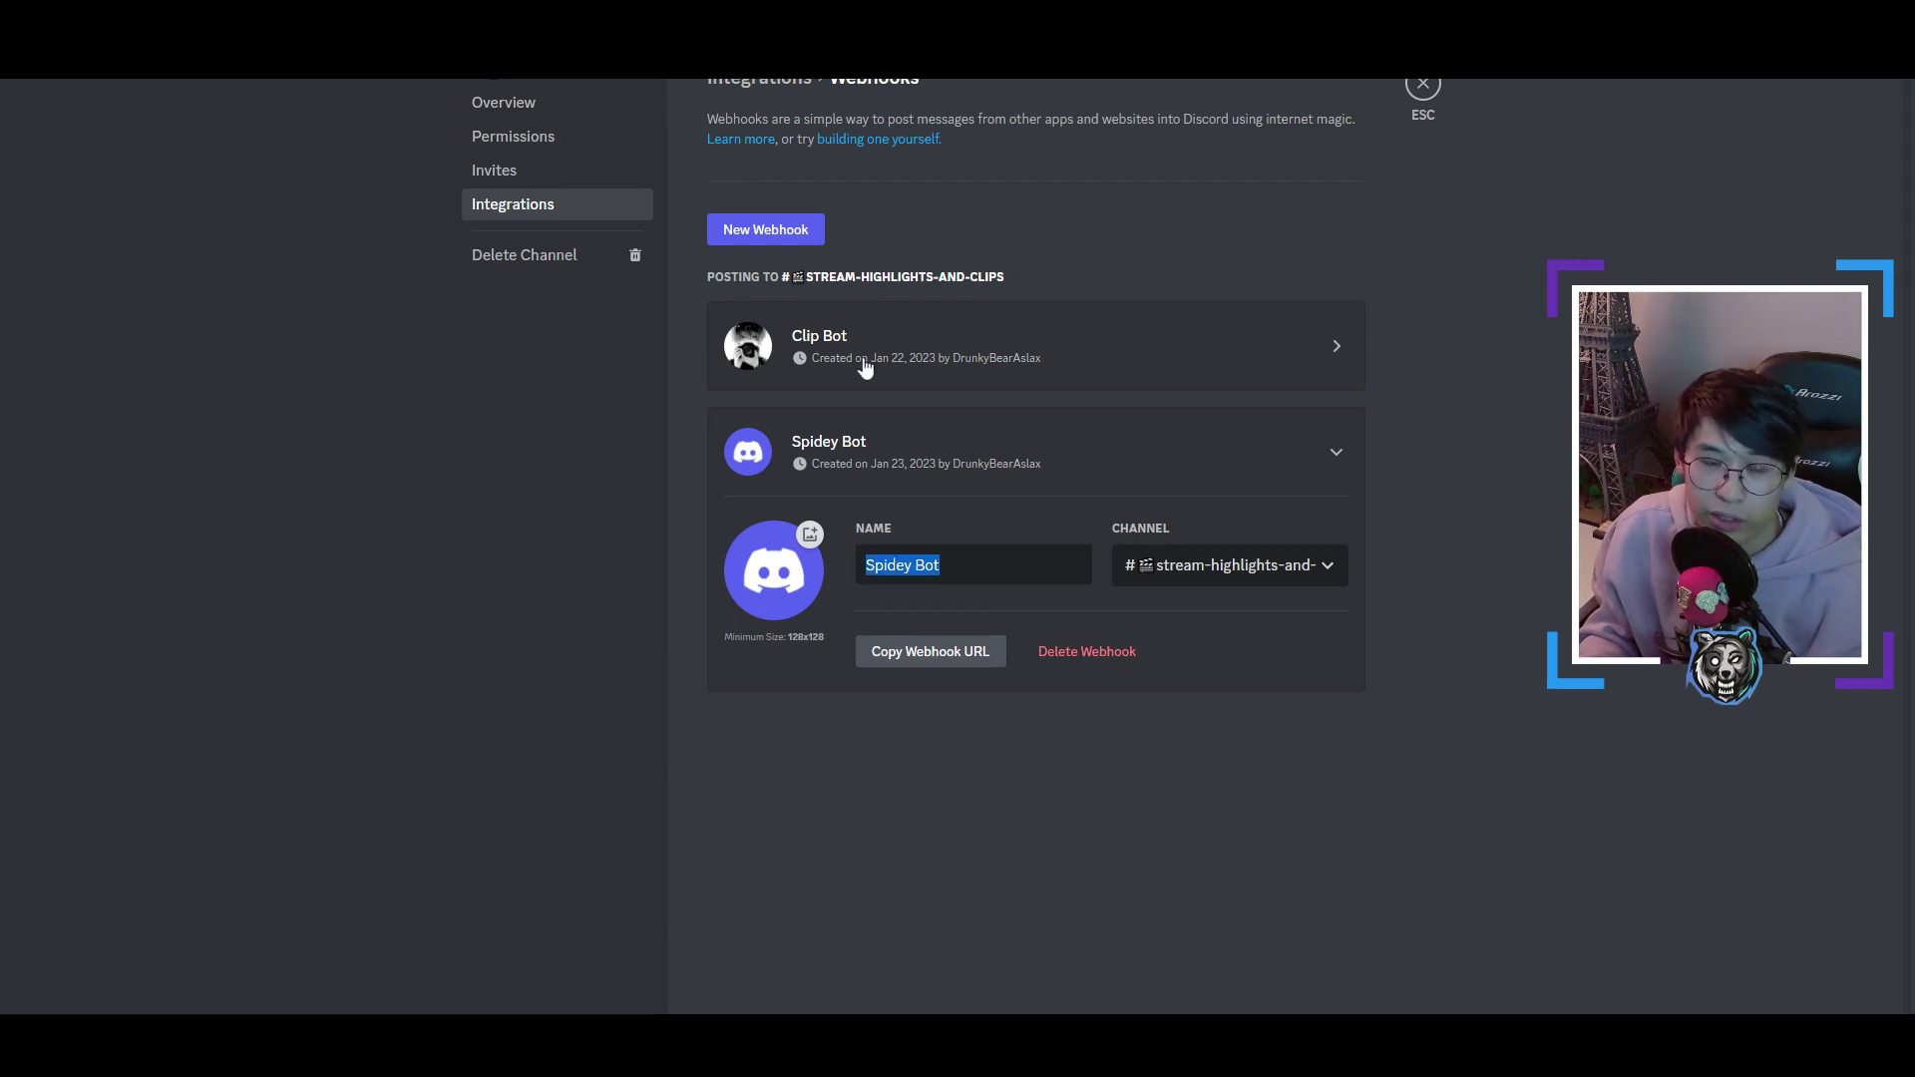
pyautogui.write('fdfd')
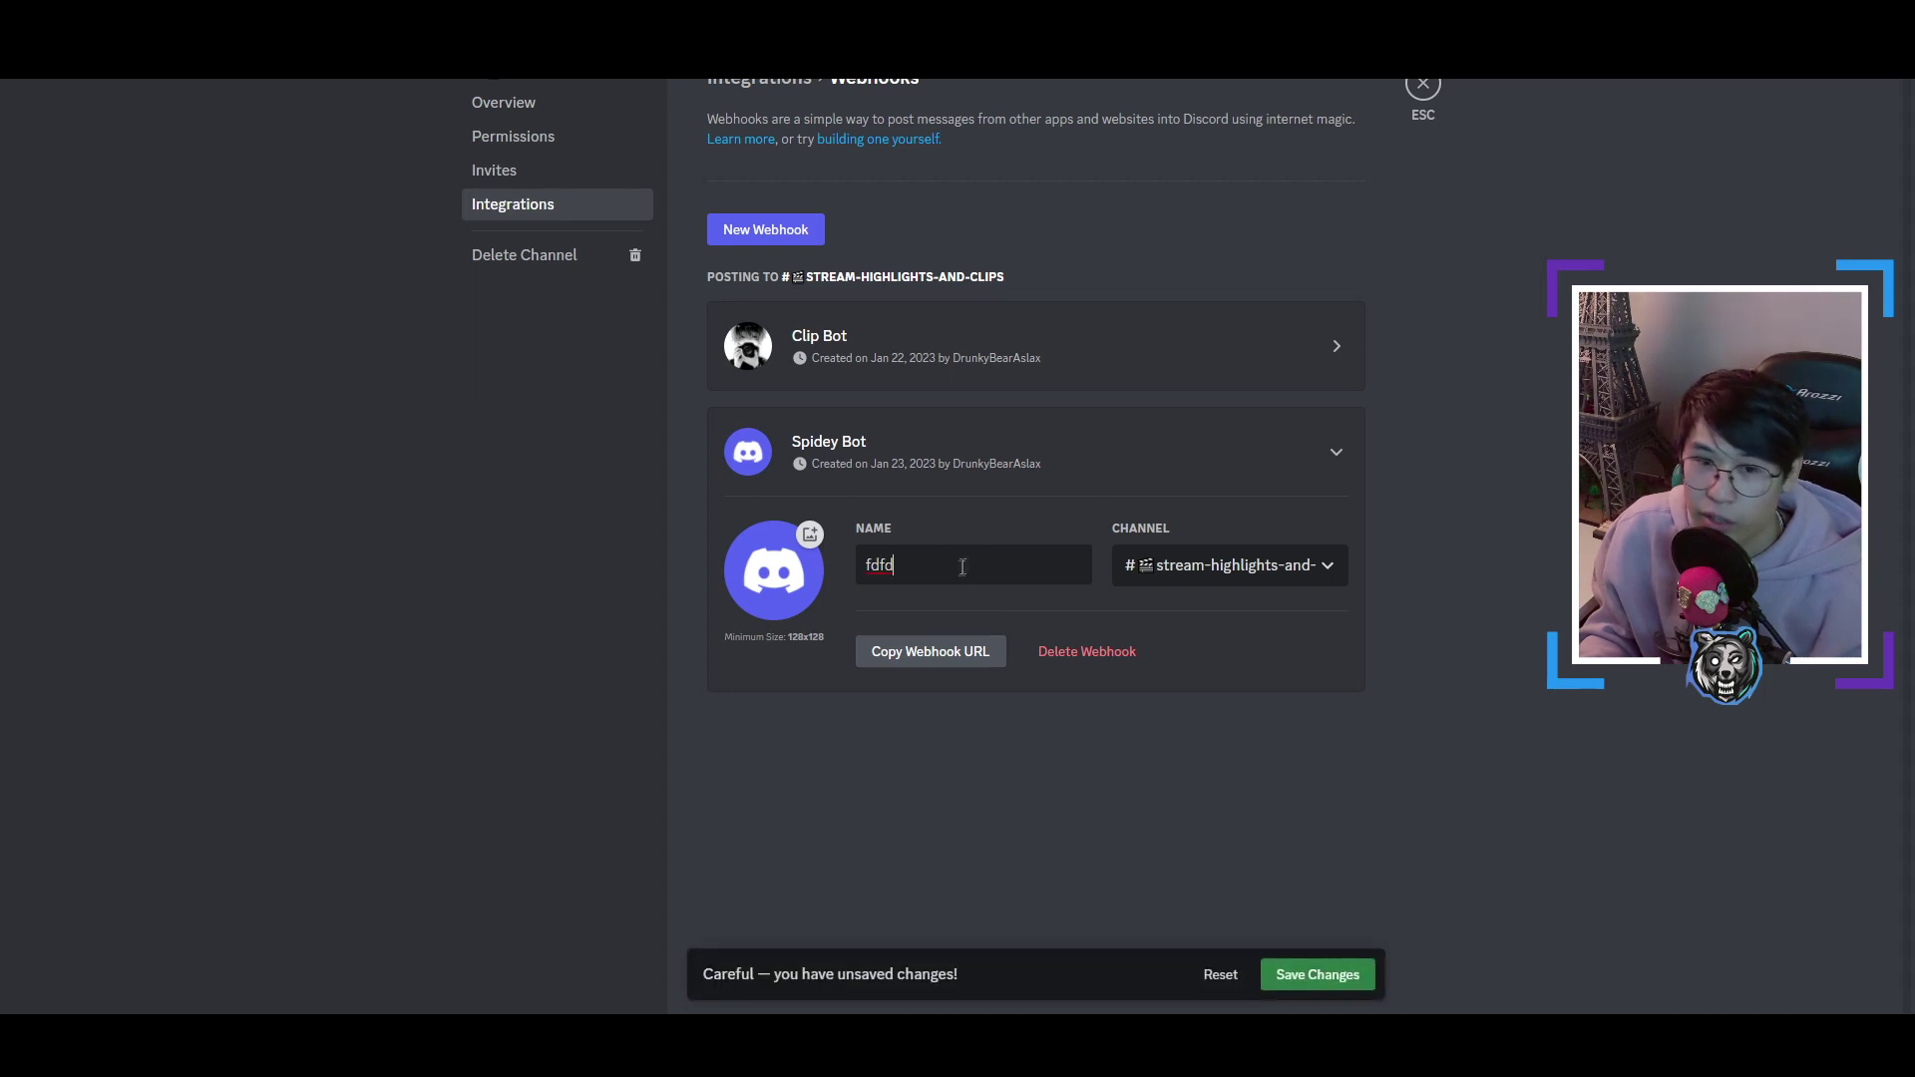
pyautogui.click(918, 666)
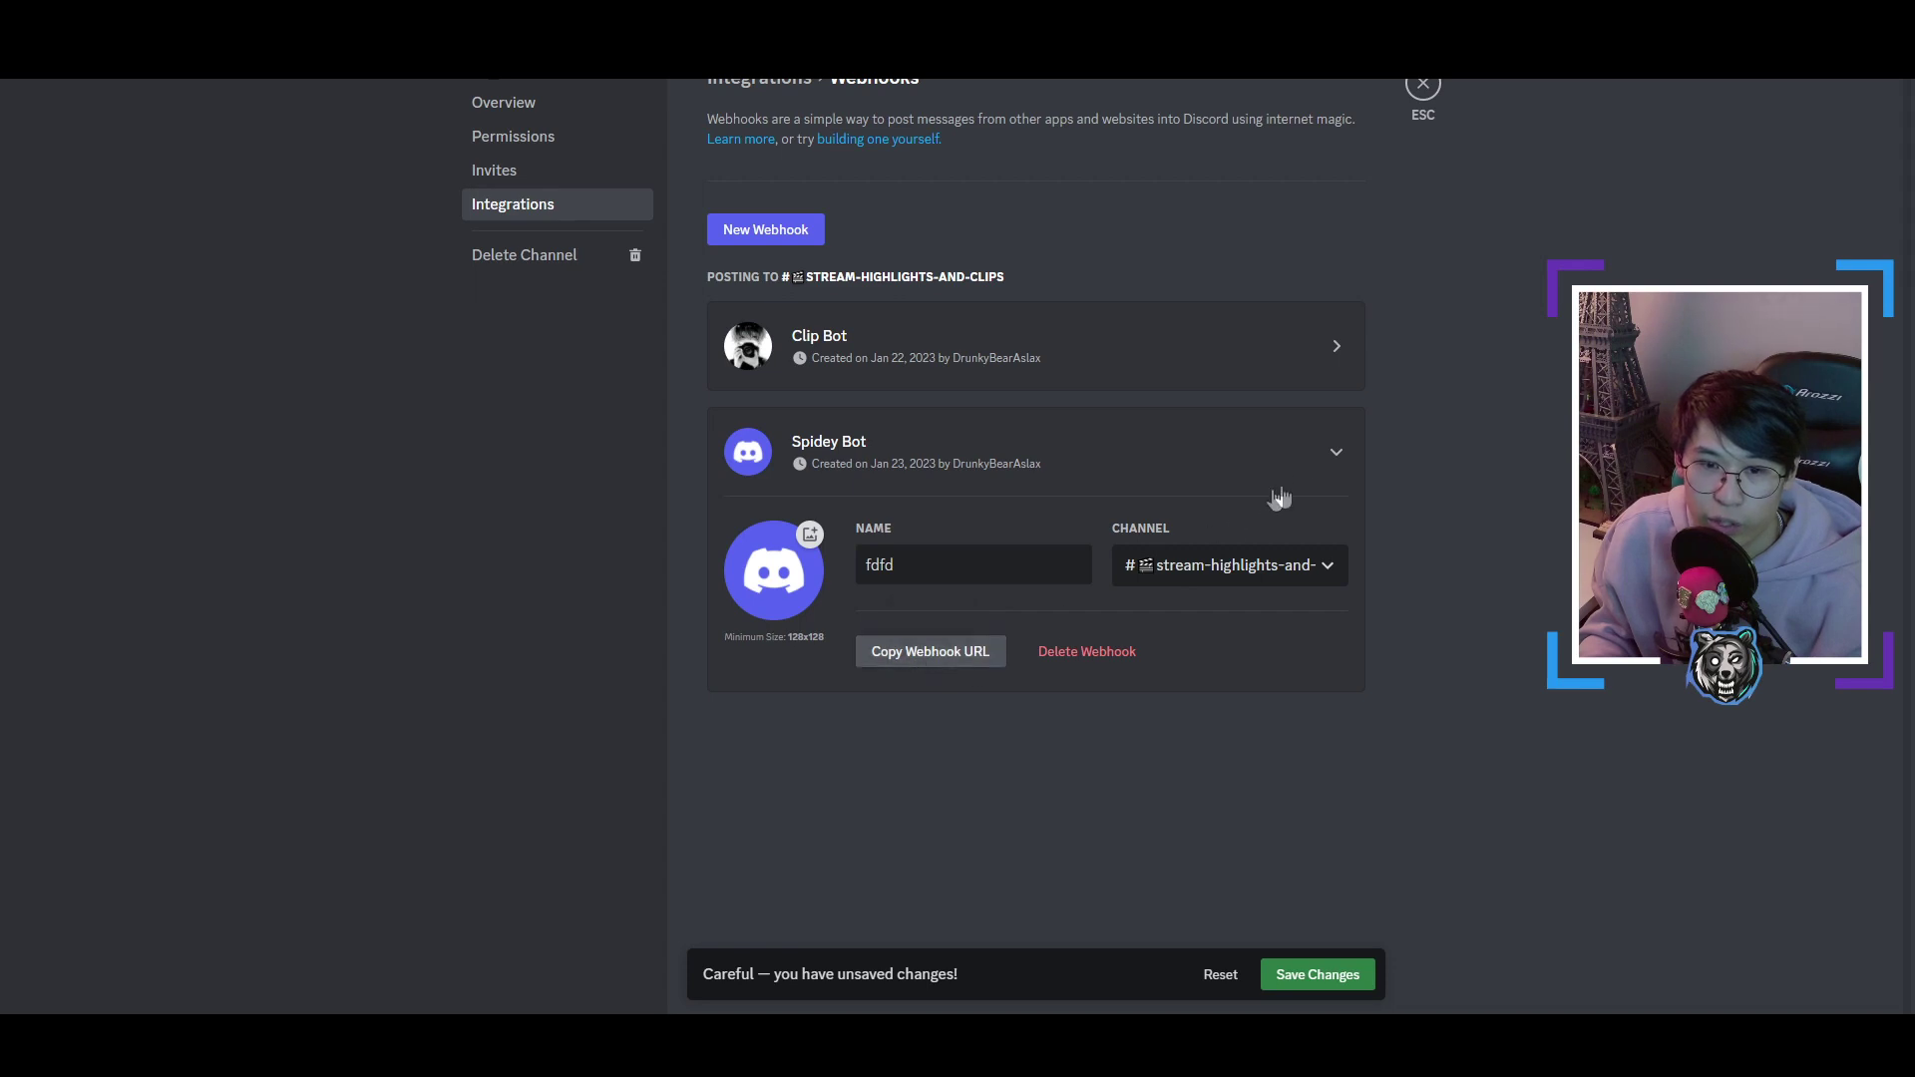
pyautogui.hotkey('alt', 'Tab')
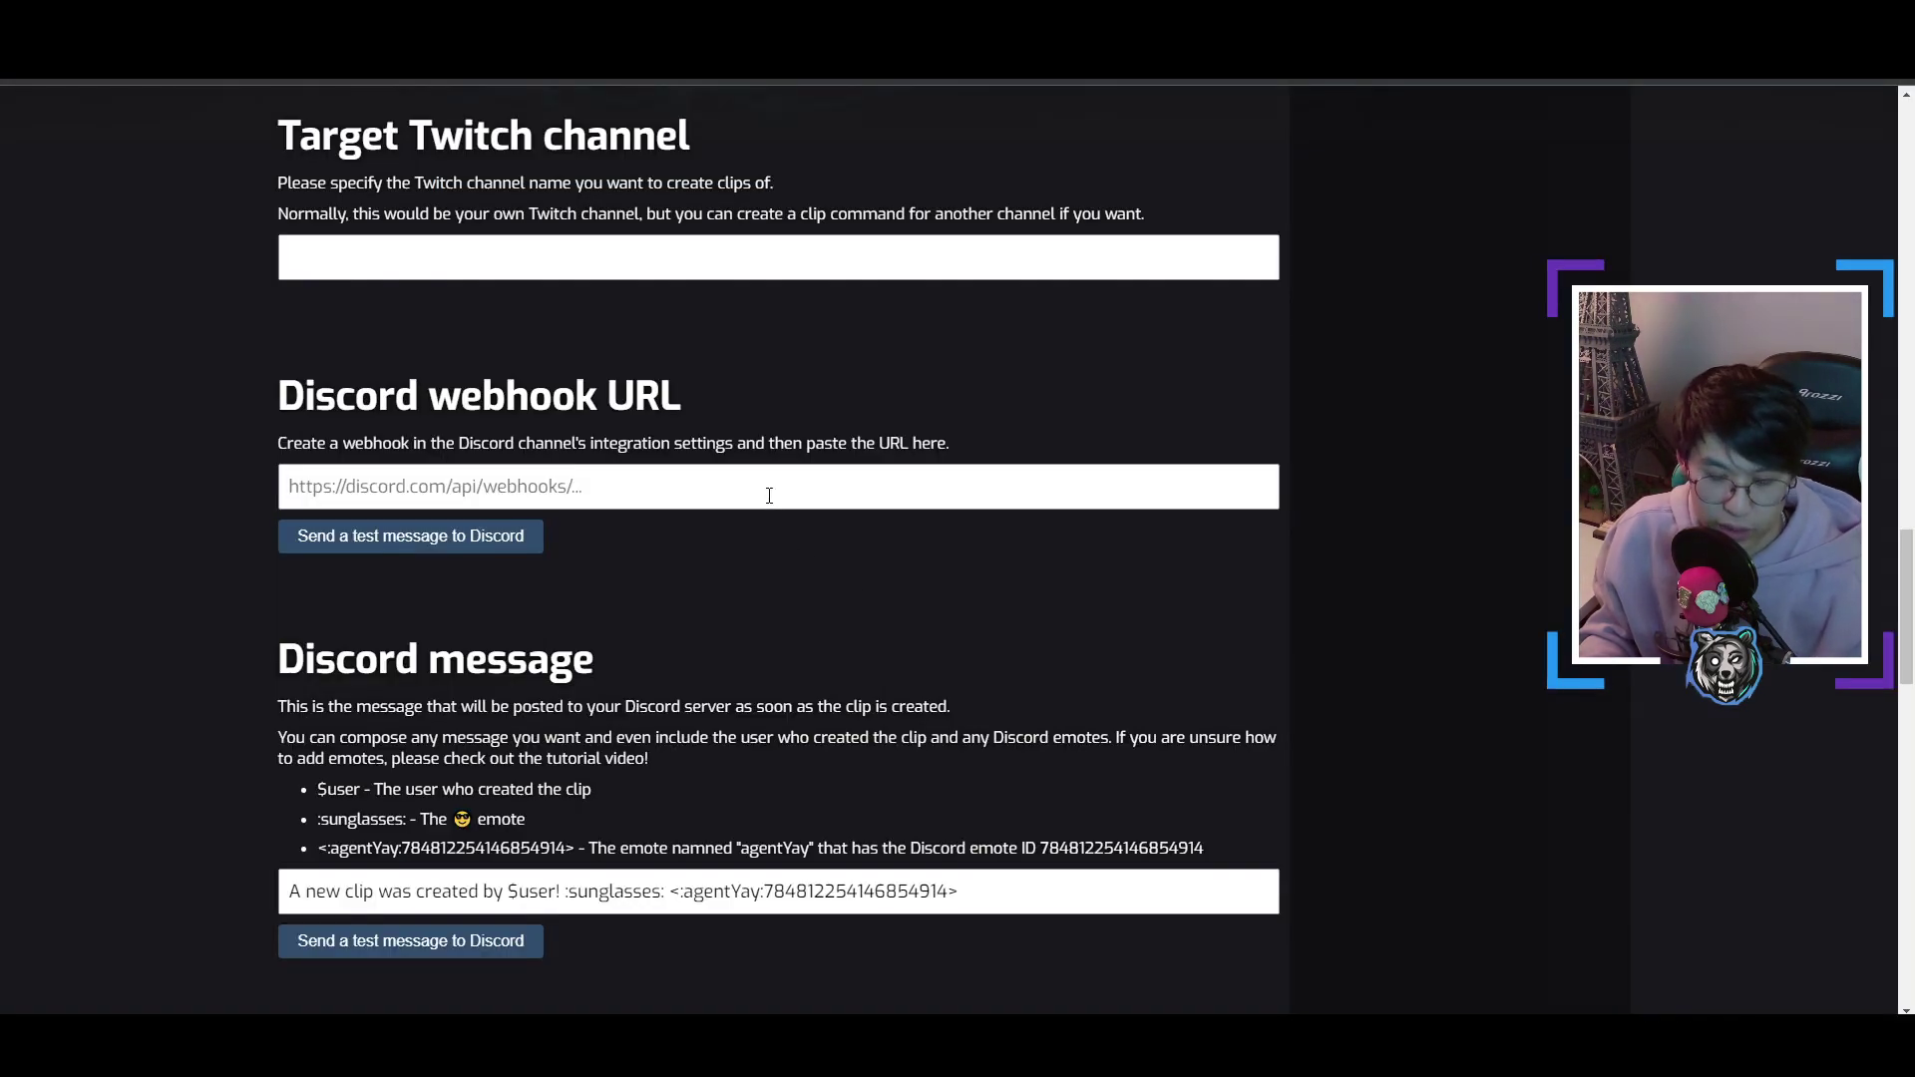
# Step: Paste the webhook URL into the form and send a test message to Discord
pyautogui.click(769, 496)
pyautogui.hotkey('ctrl', 'v')
pyautogui.scroll(-1, 684, 499)
pyautogui.scroll(-1, 684, 499)
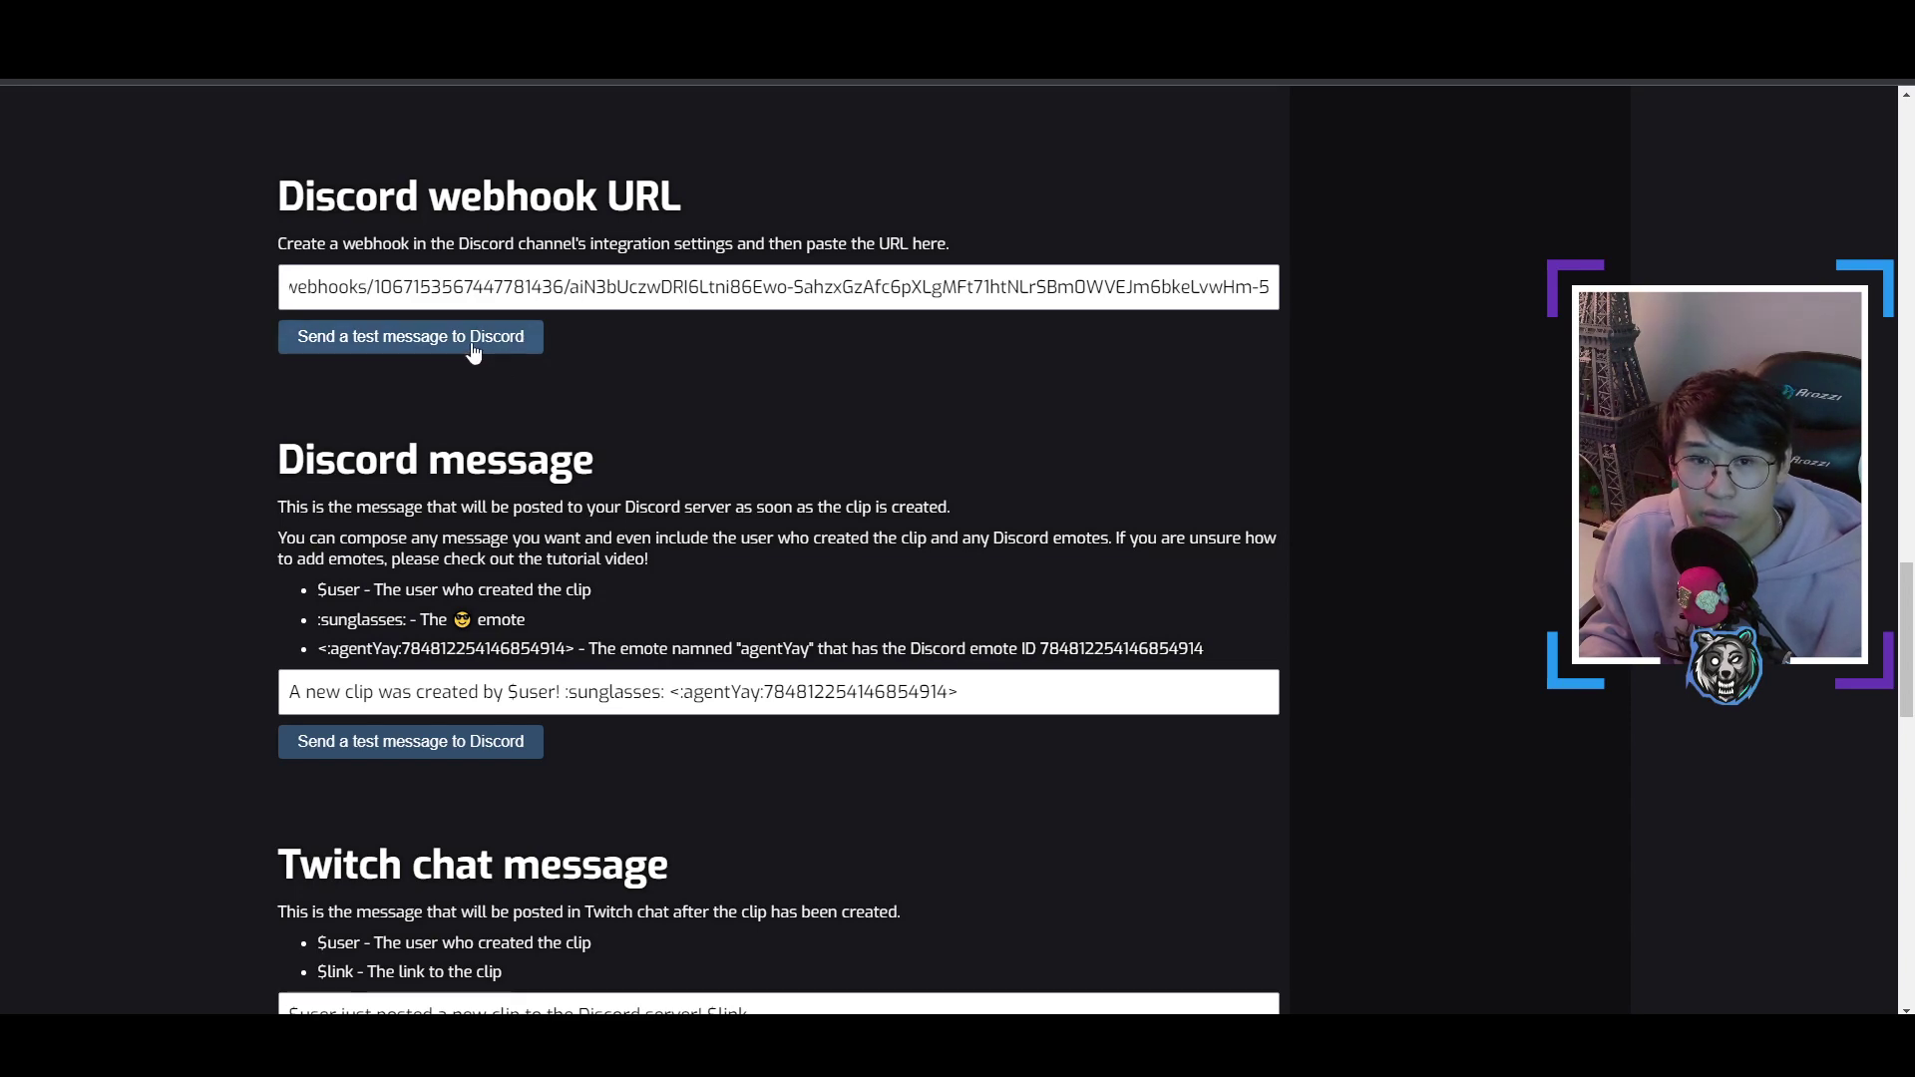
pyautogui.click(474, 352)
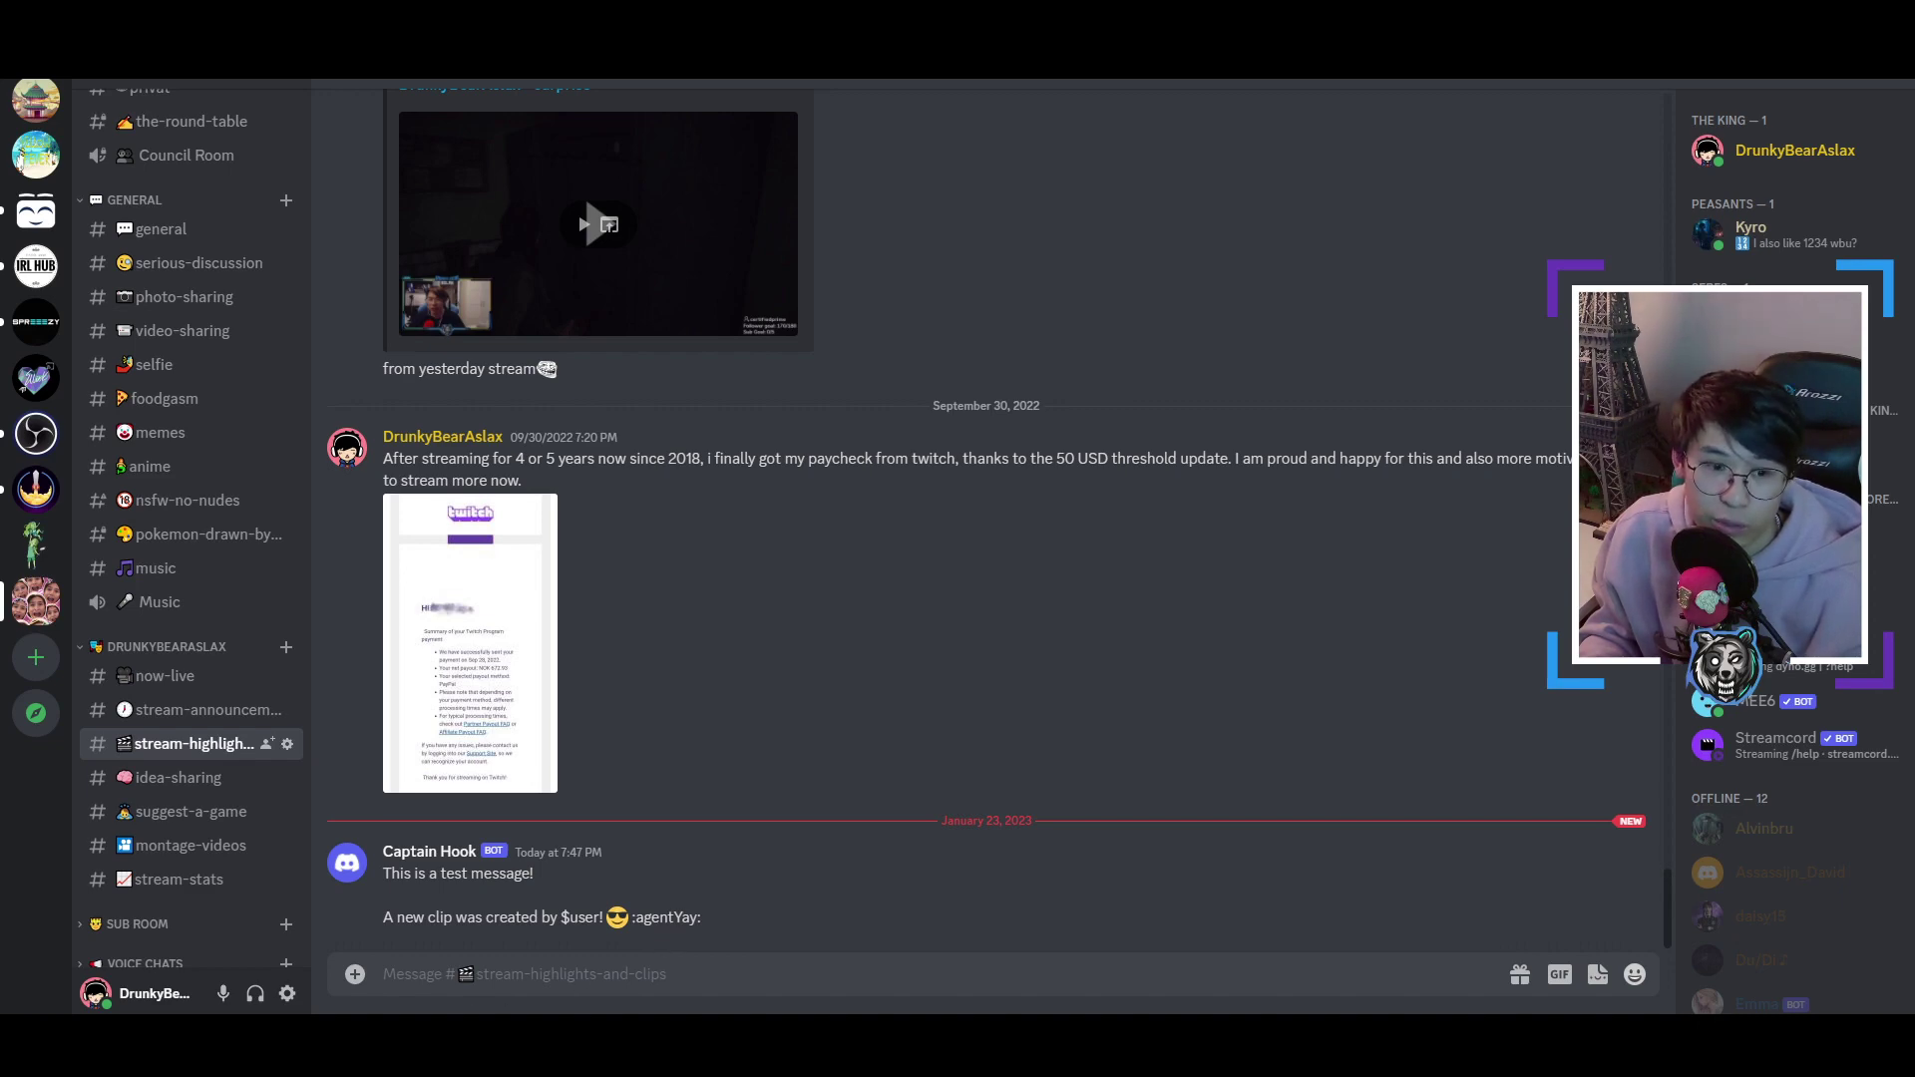
pyautogui.hotkey('alt', 'Tab')
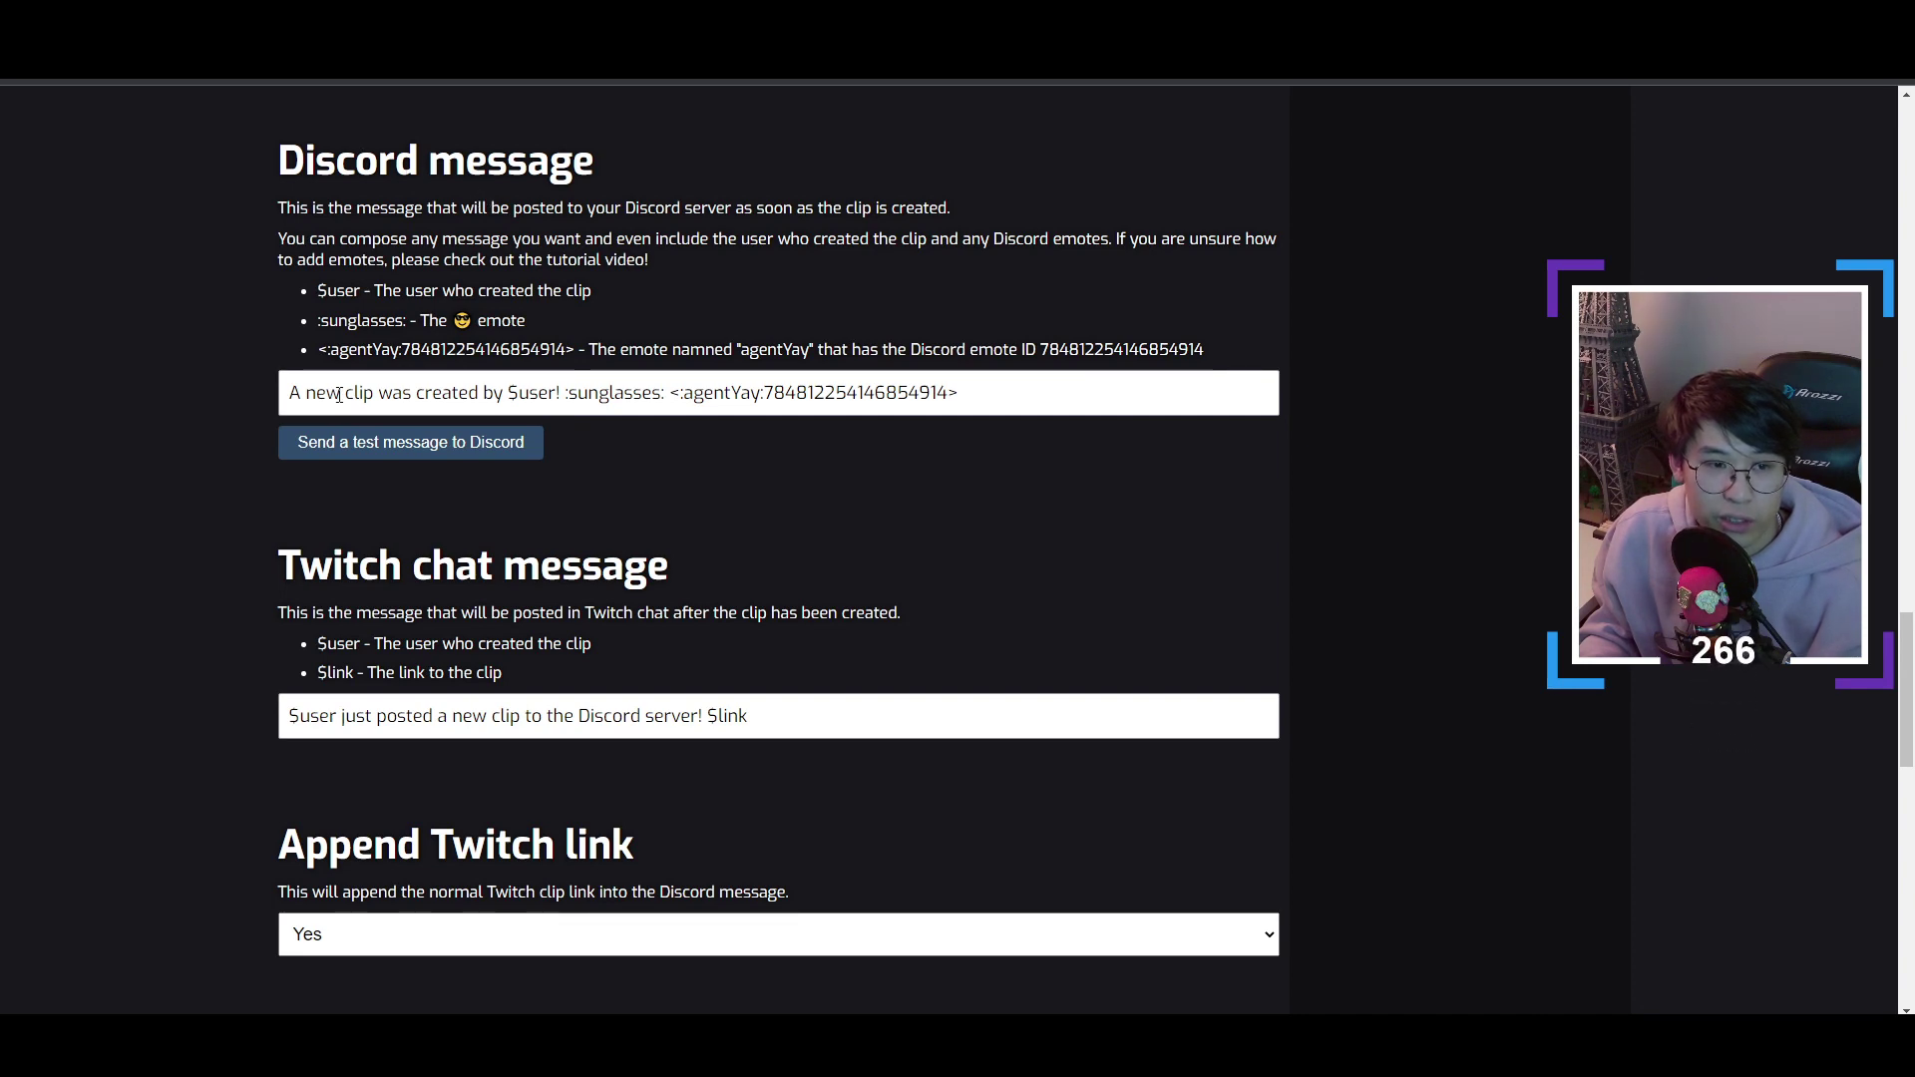
# Step: Edit the Discord message to 'A new clip was created by $user!' with :sunglasses: and agentYay emotes
pyautogui.click(442, 392)
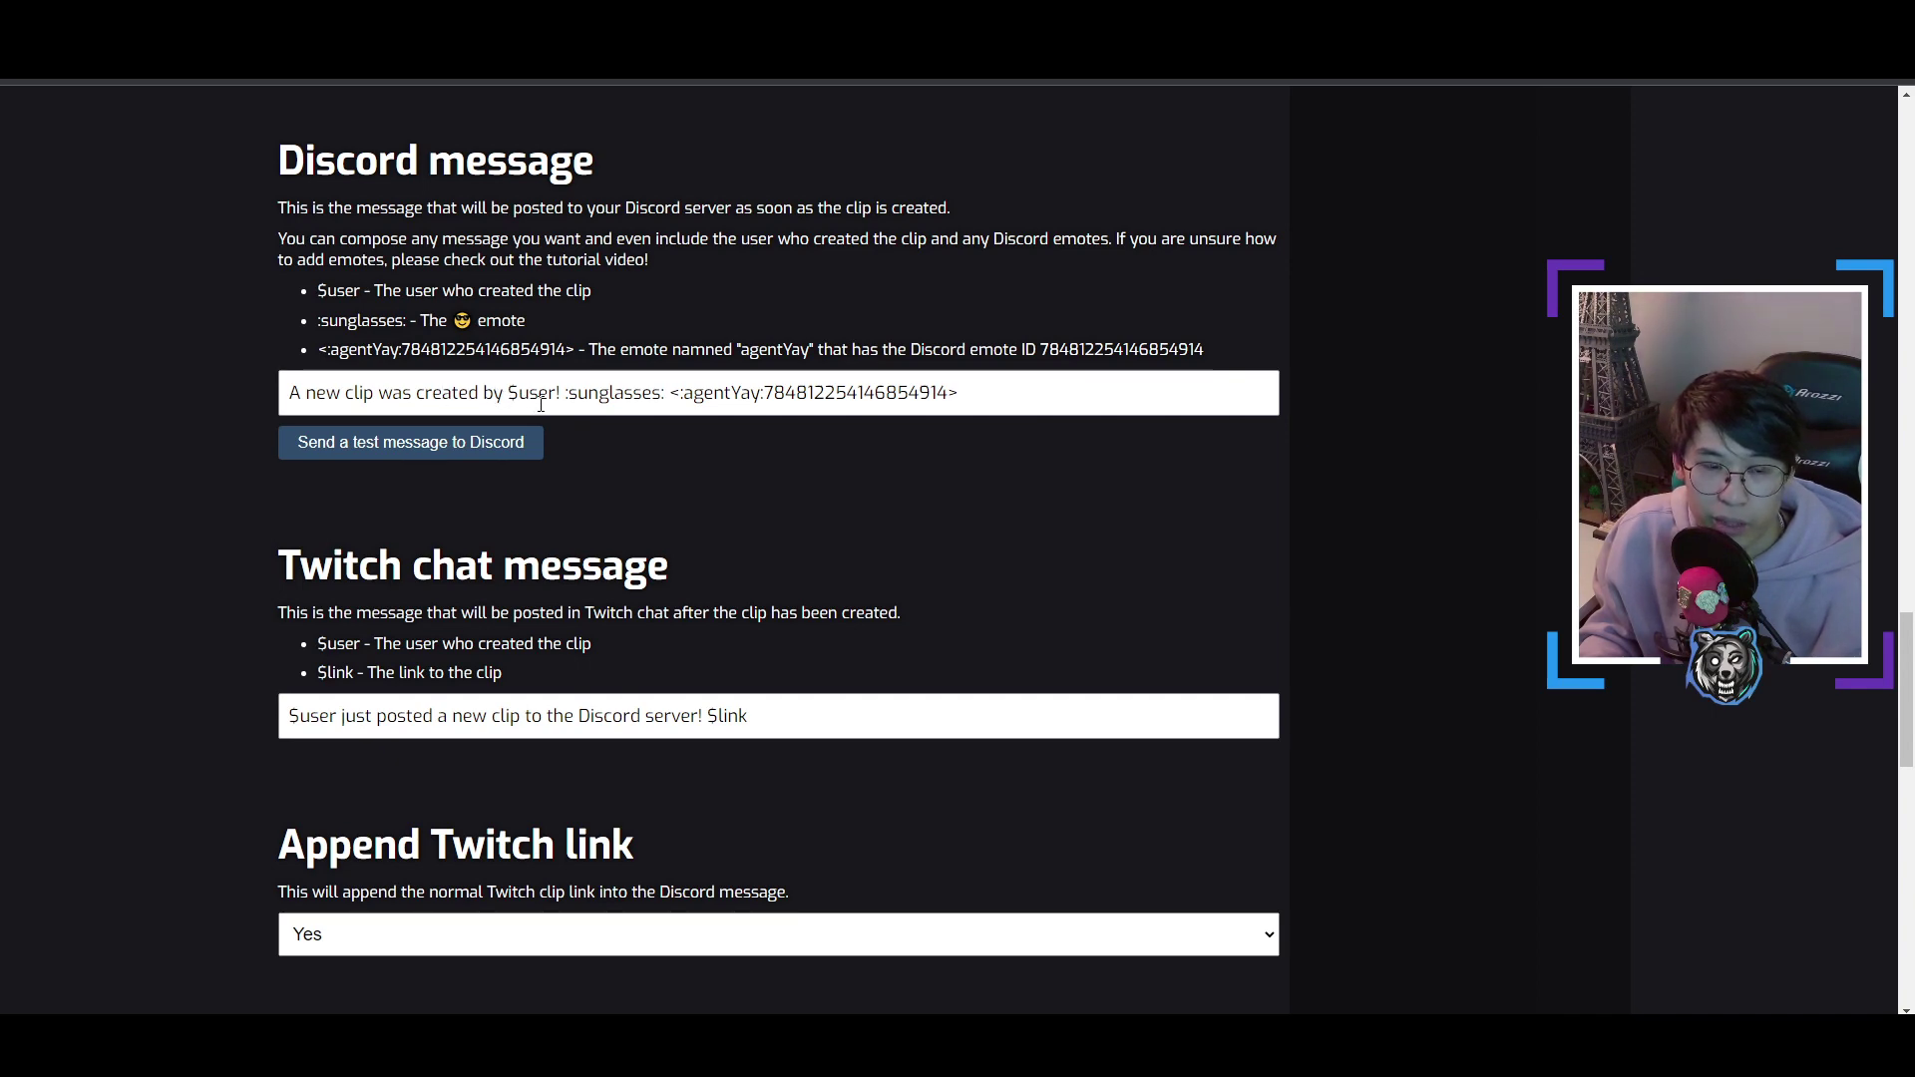
pyautogui.moveTo(508, 395); pyautogui.dragTo(562, 392)
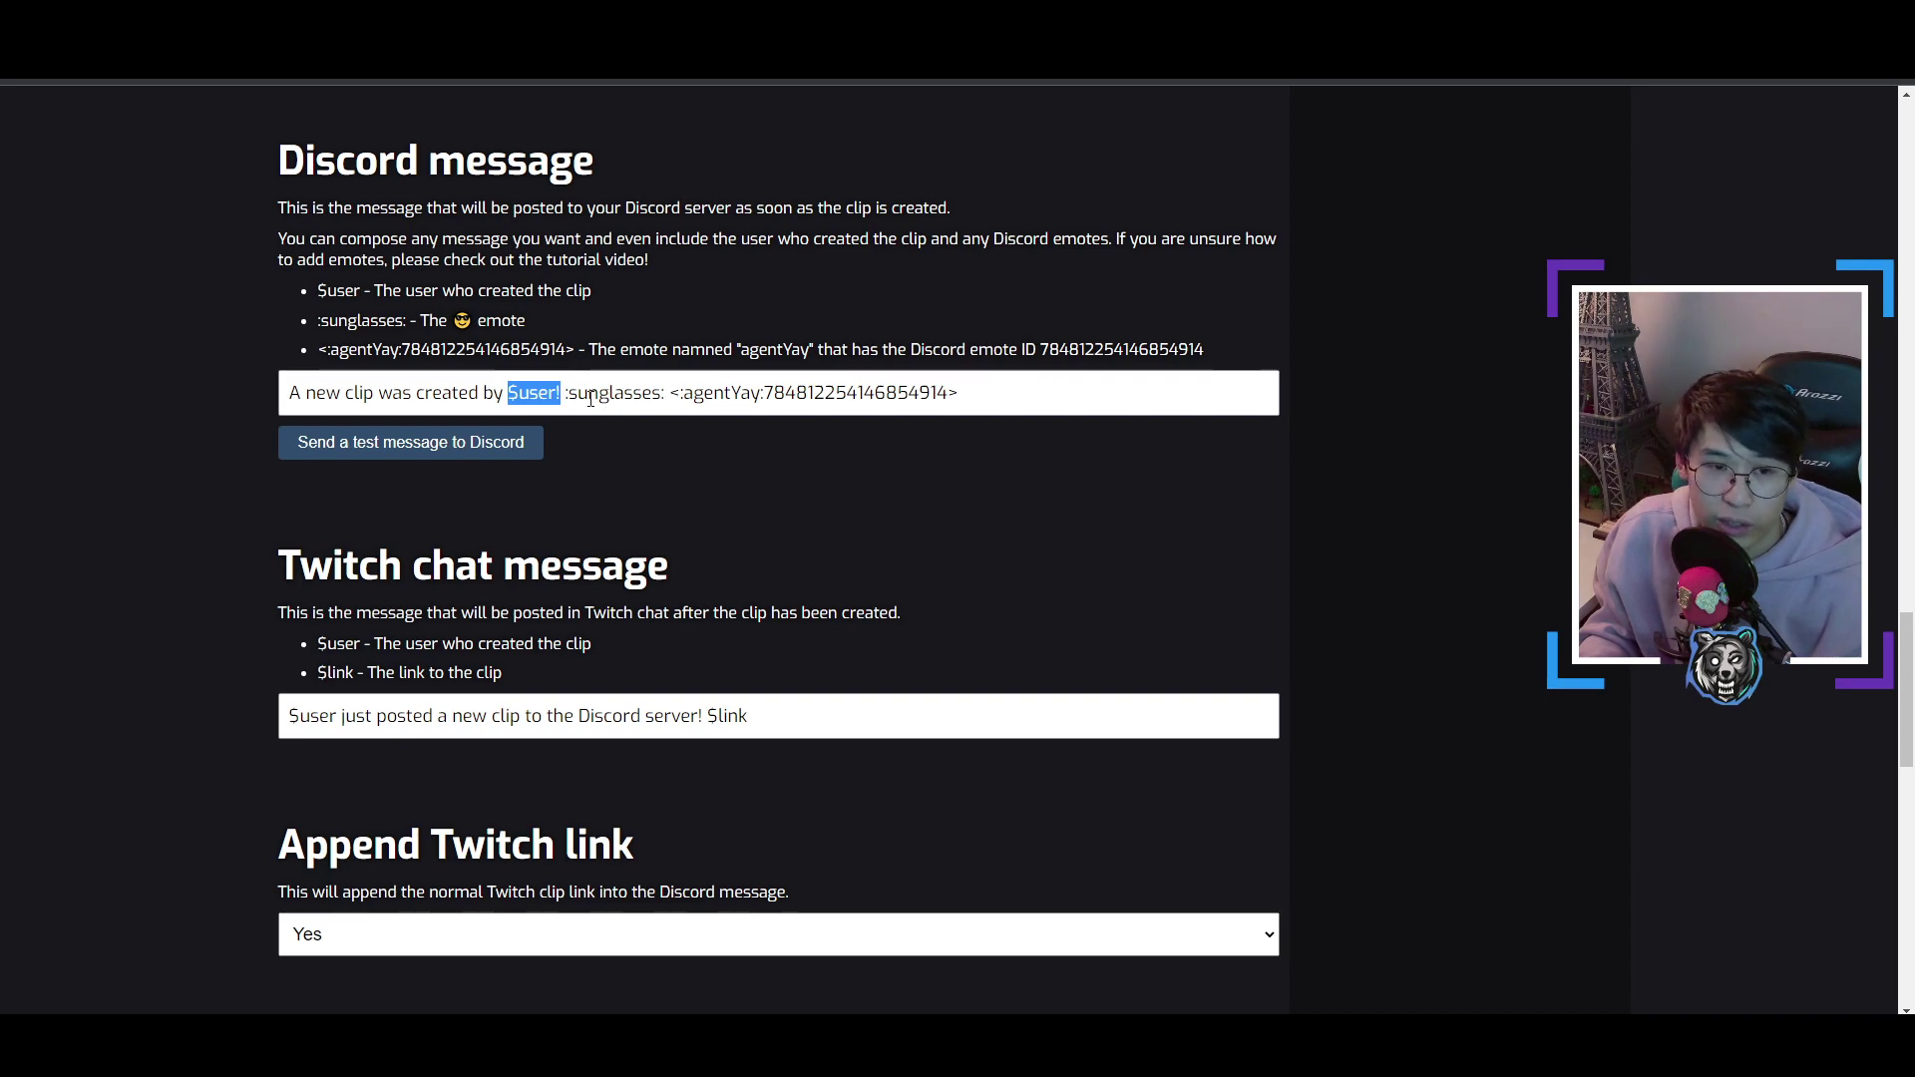
pyautogui.moveTo(567, 397); pyautogui.dragTo(983, 404)
pyautogui.click(986, 397)
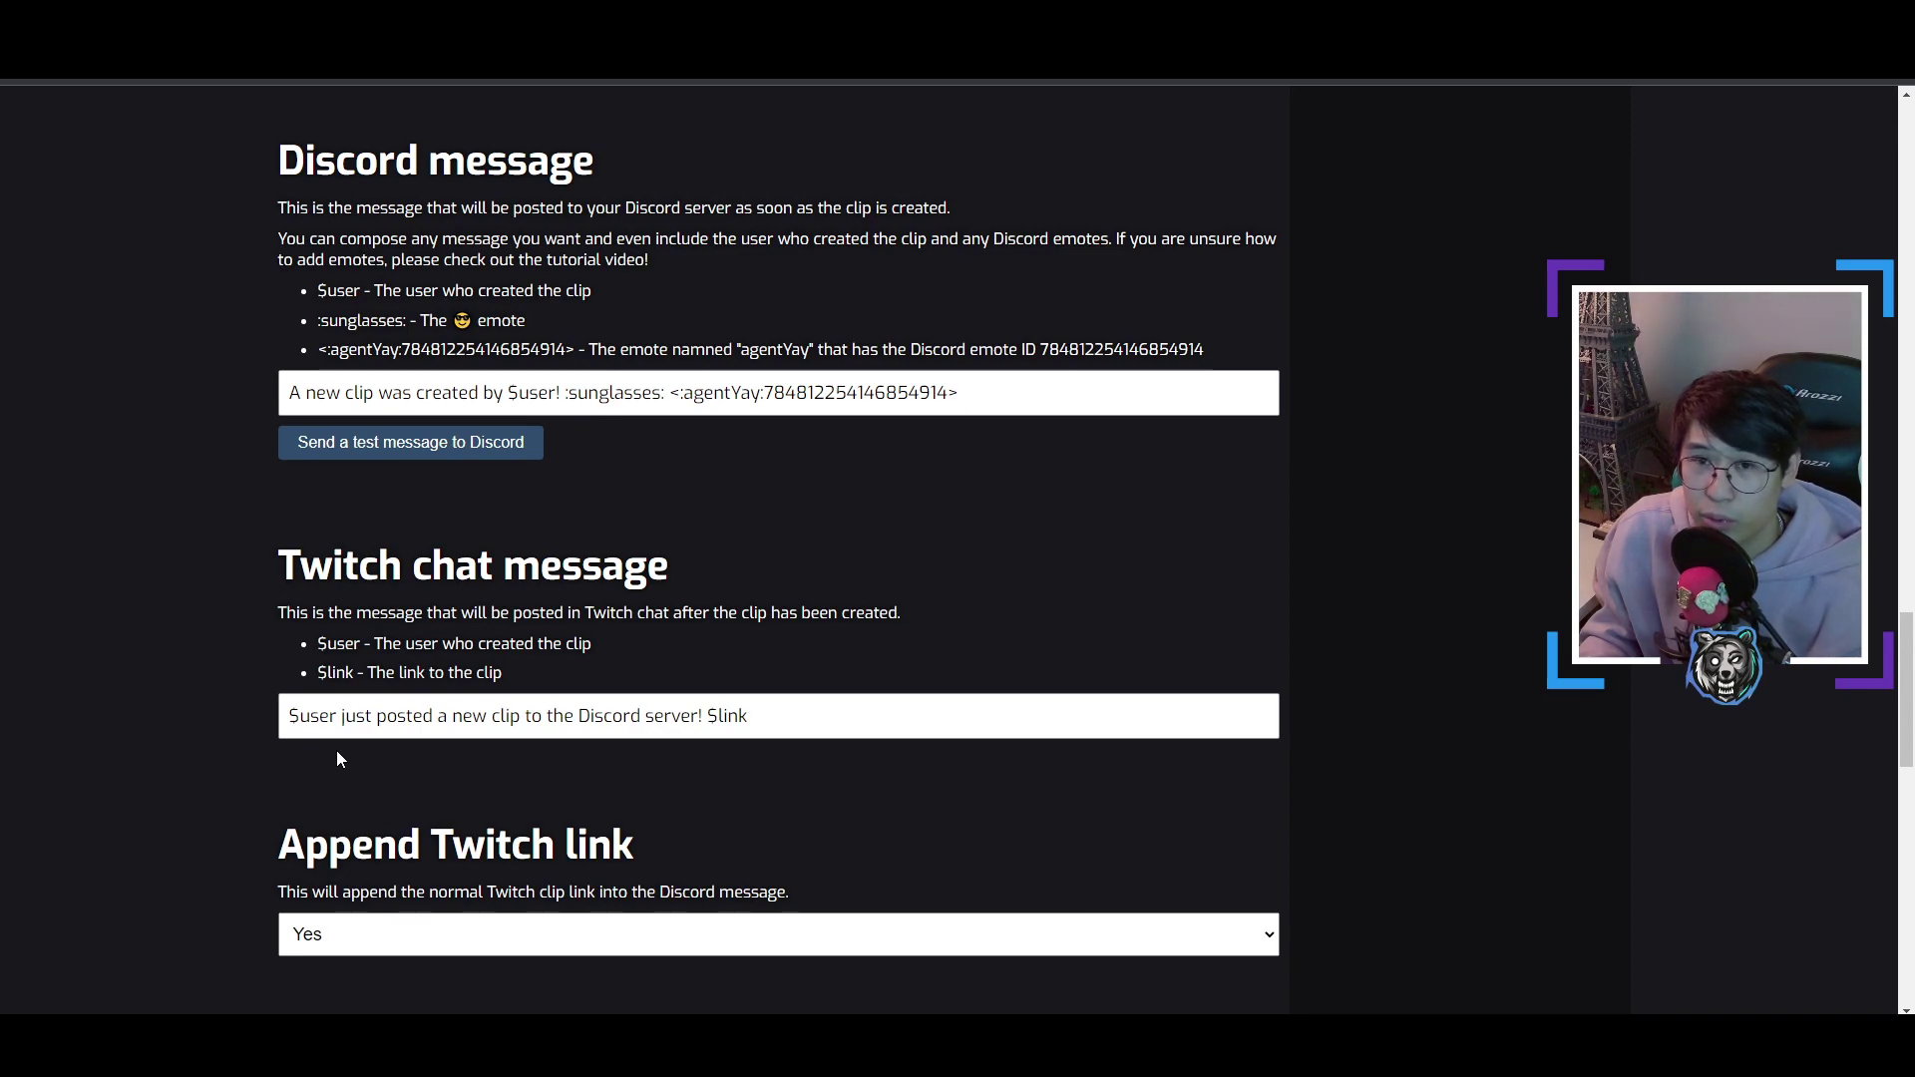
pyautogui.scroll(-4, 324, 748)
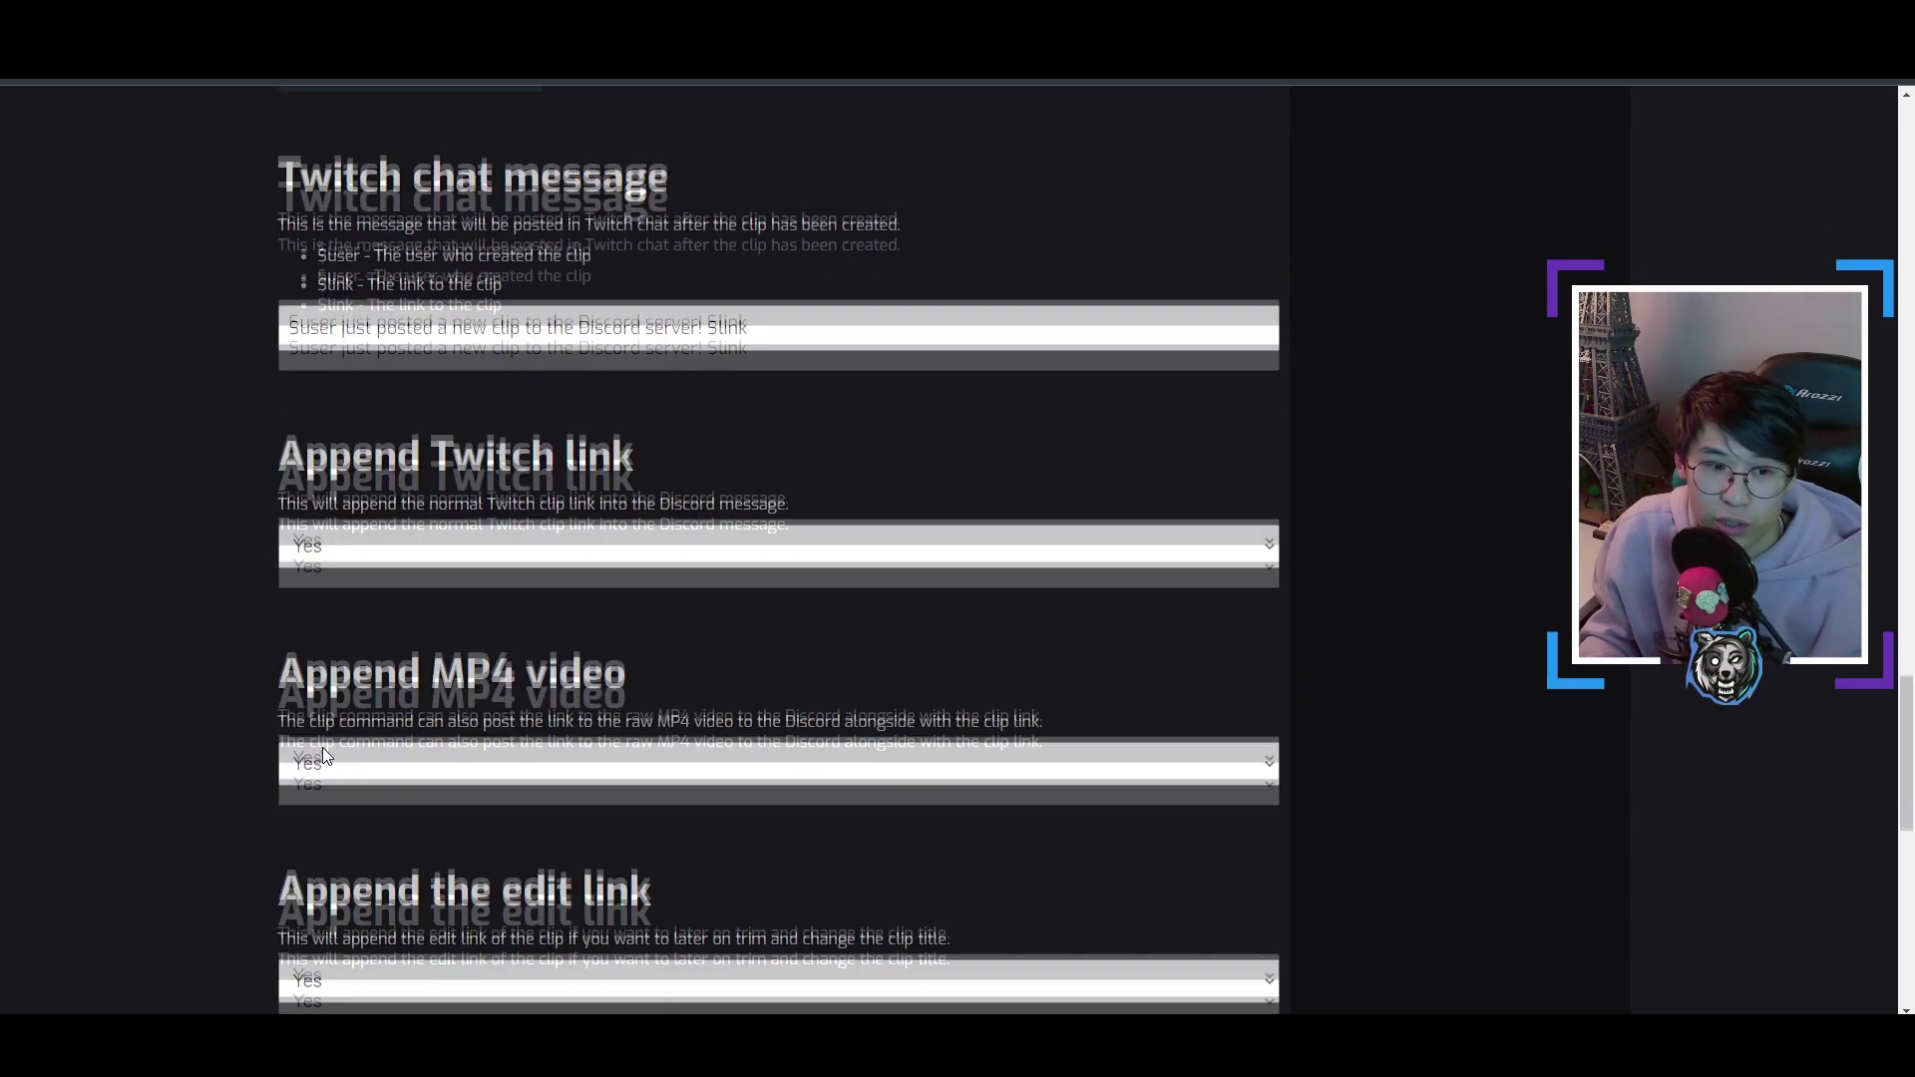
pyautogui.scroll(-1, 305, 746)
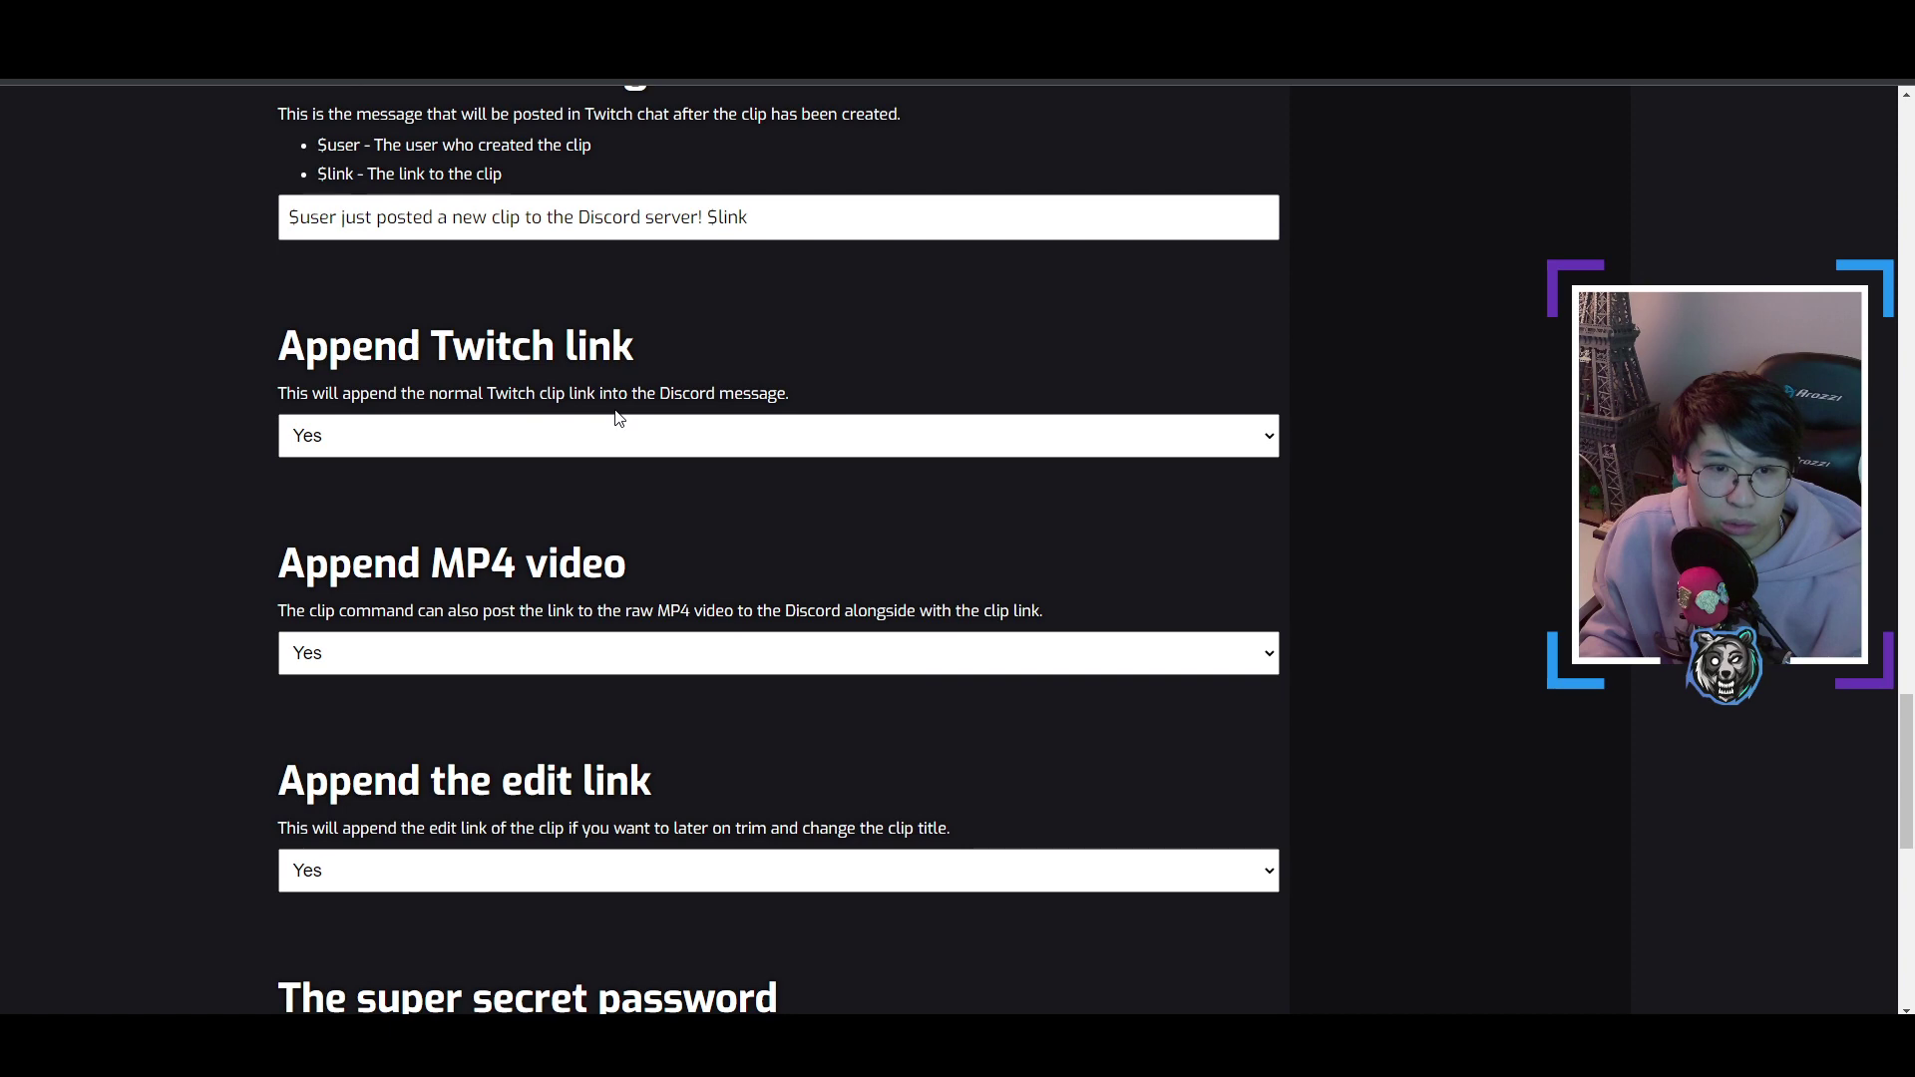
pyautogui.scroll(-2, 449, 519)
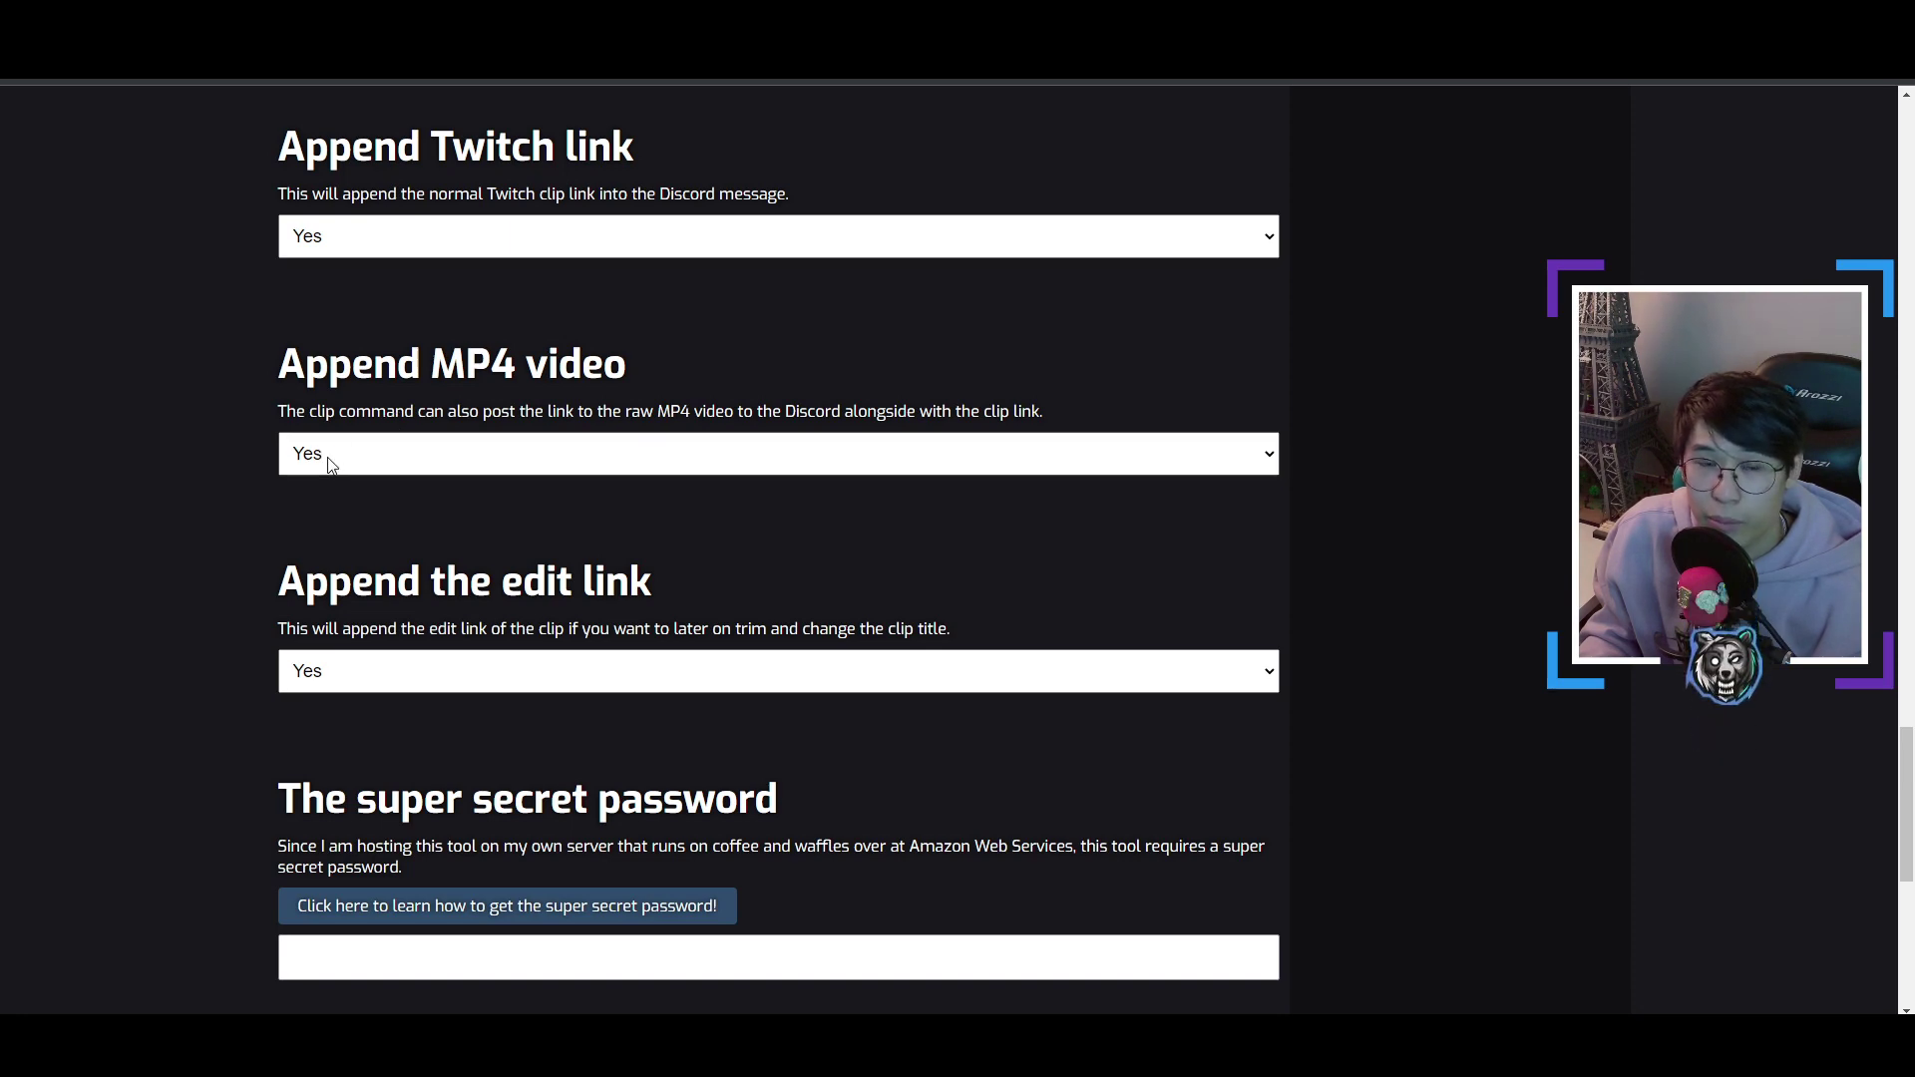
pyautogui.scroll(-1, 357, 599)
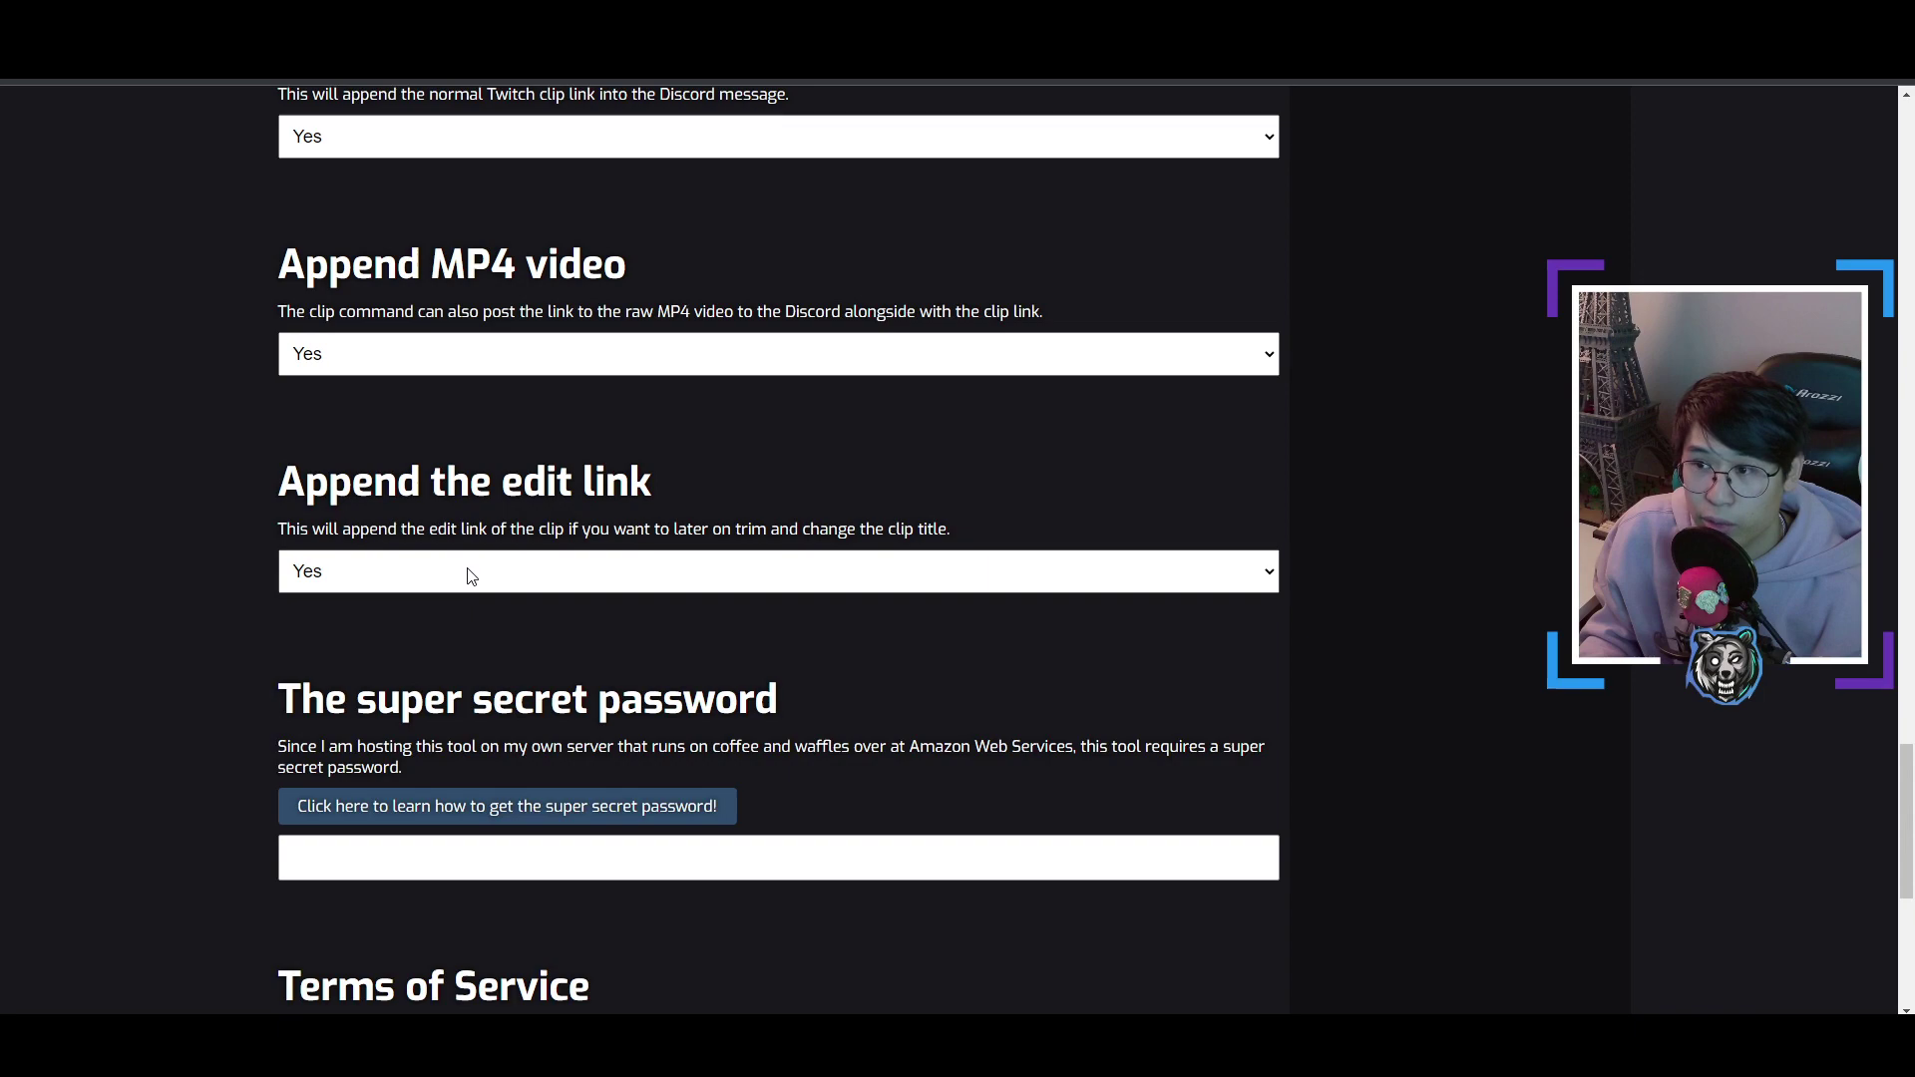
pyautogui.scroll(1, 427, 312)
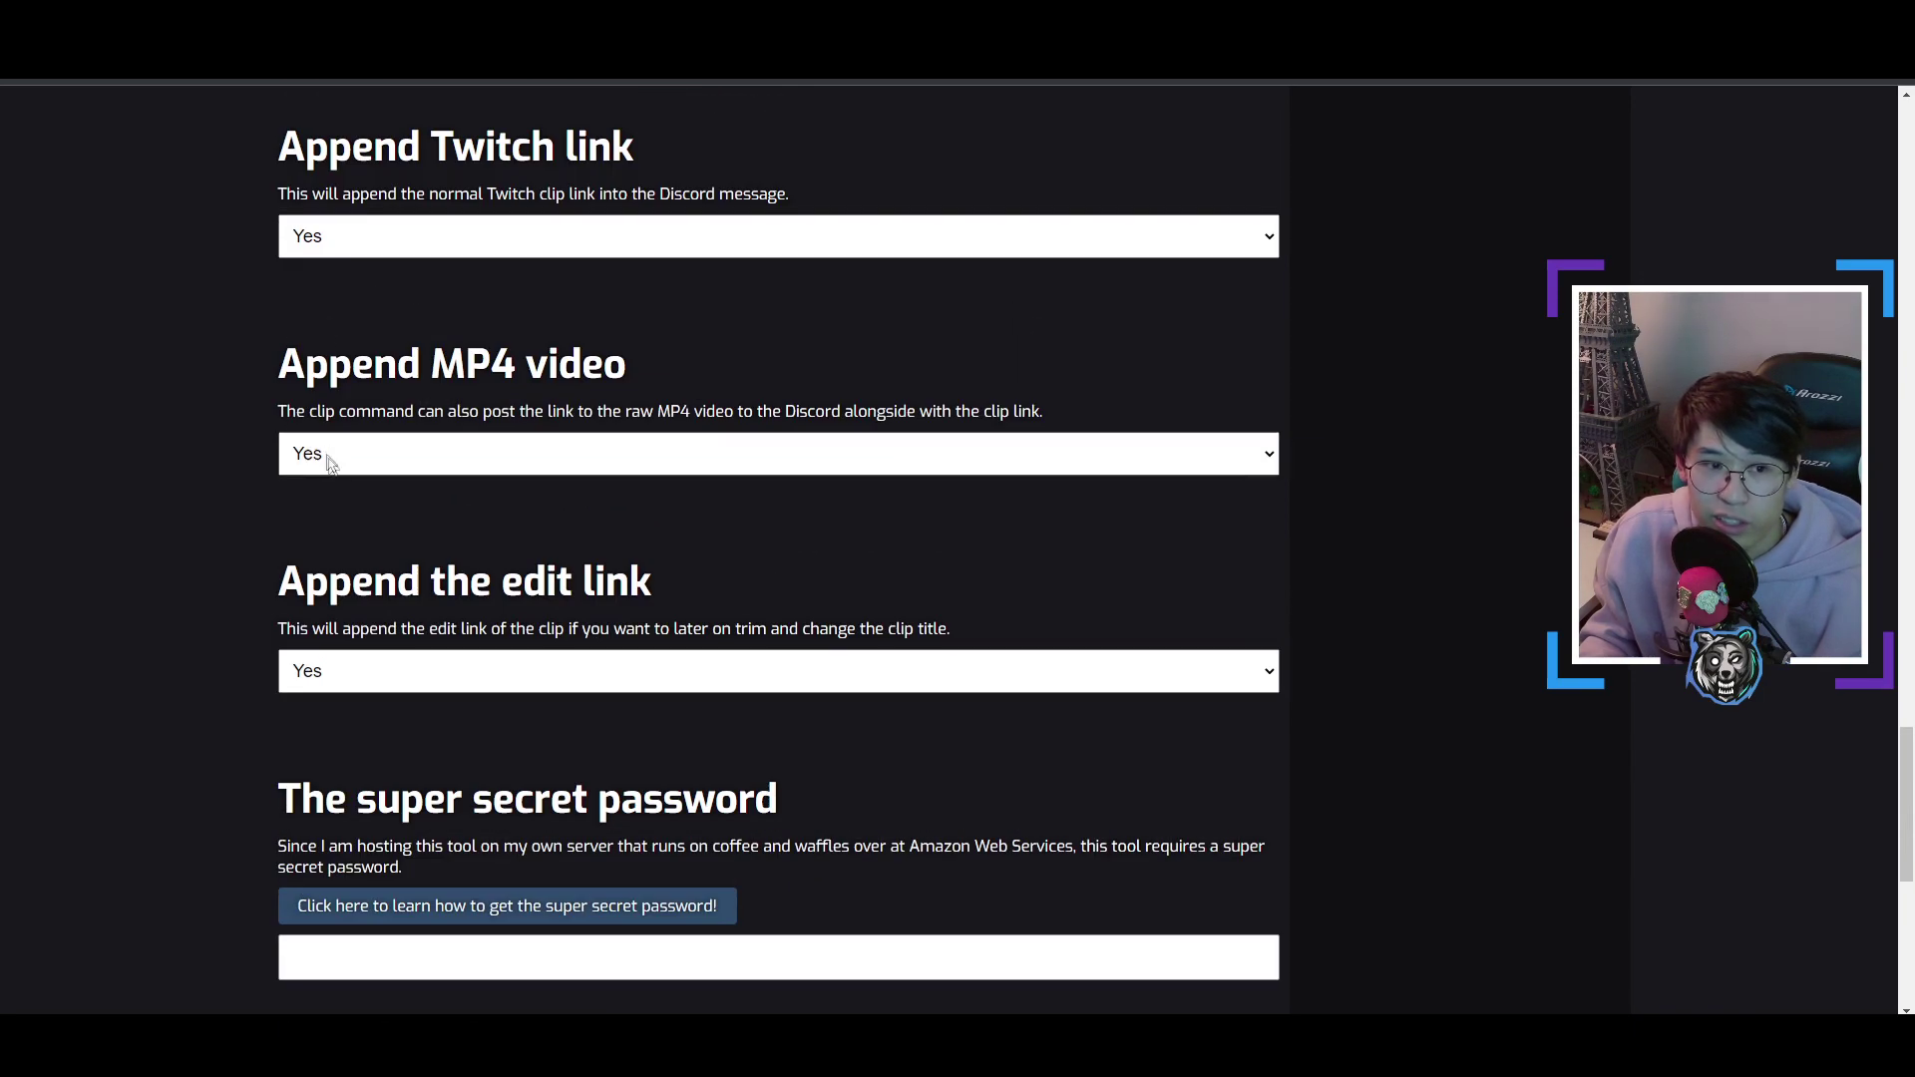
pyautogui.scroll(-3, 423, 635)
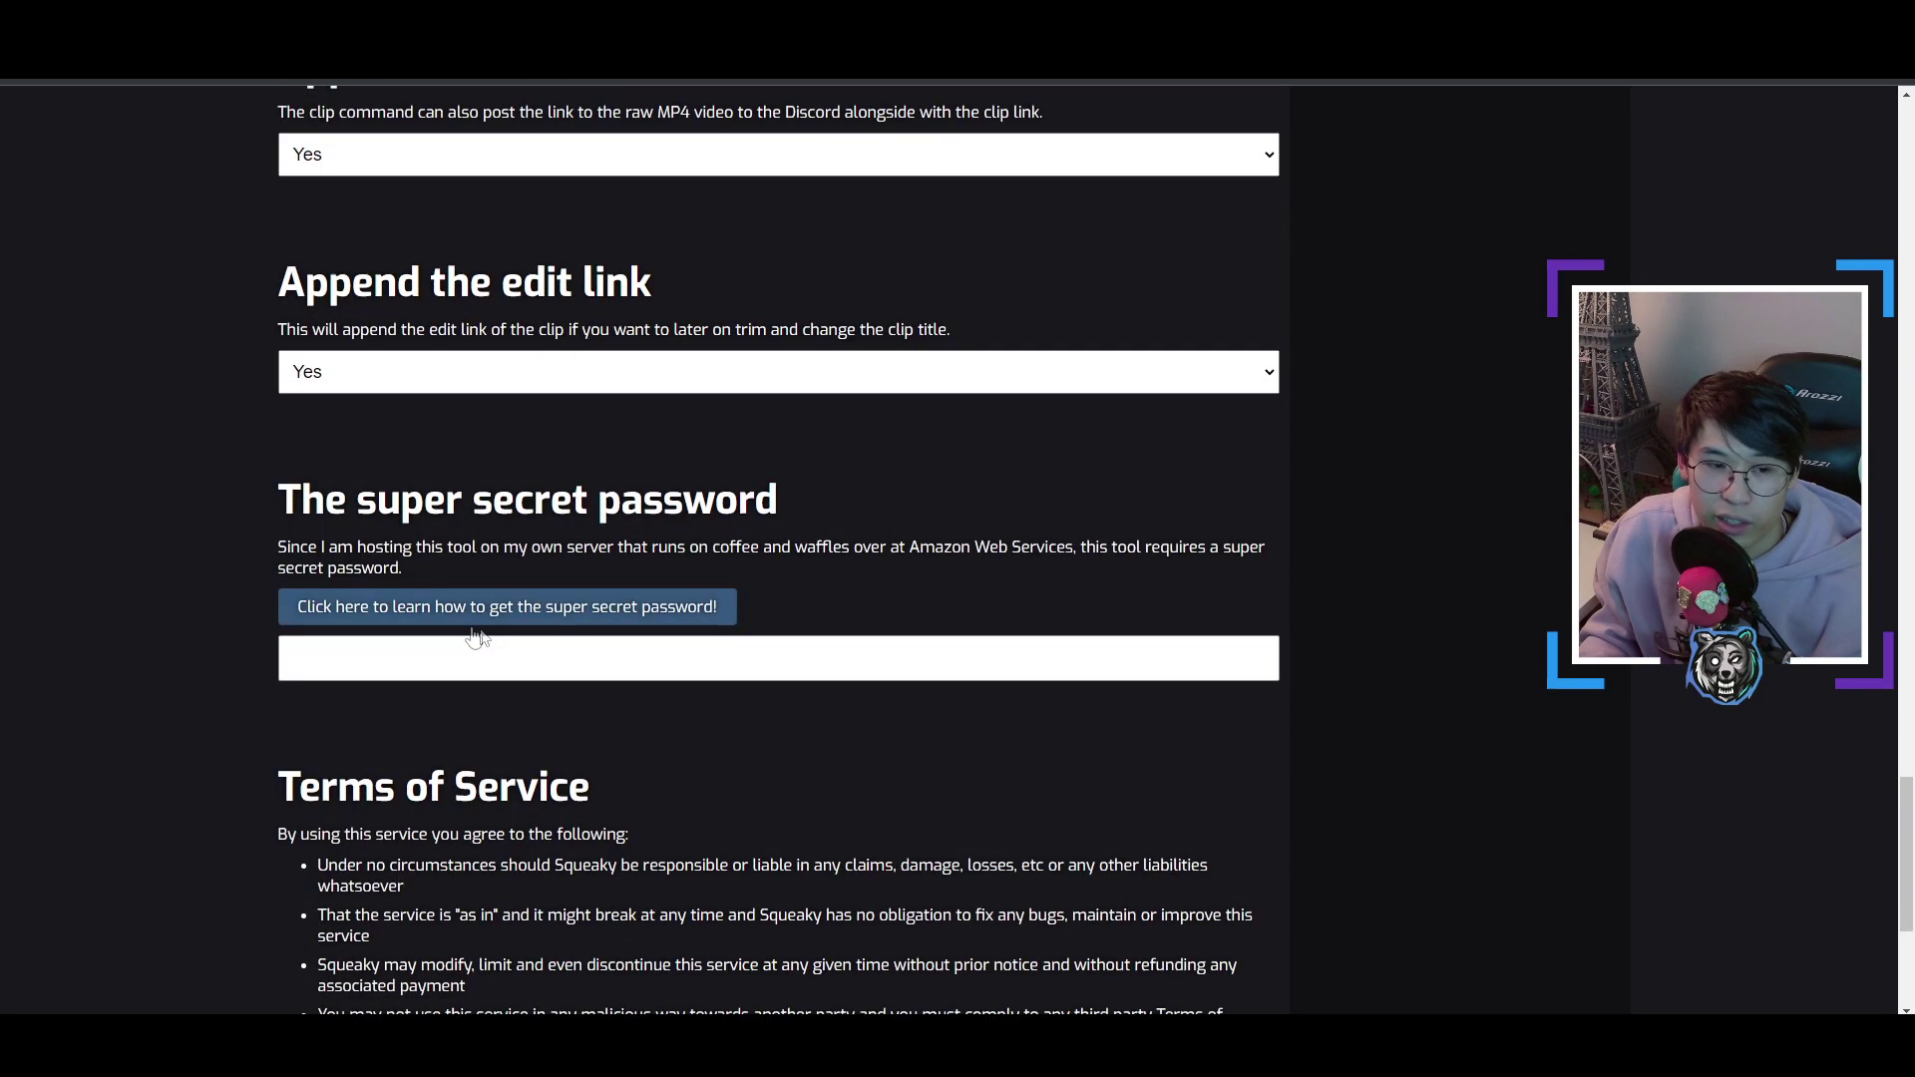
pyautogui.scroll(-1, 534, 617)
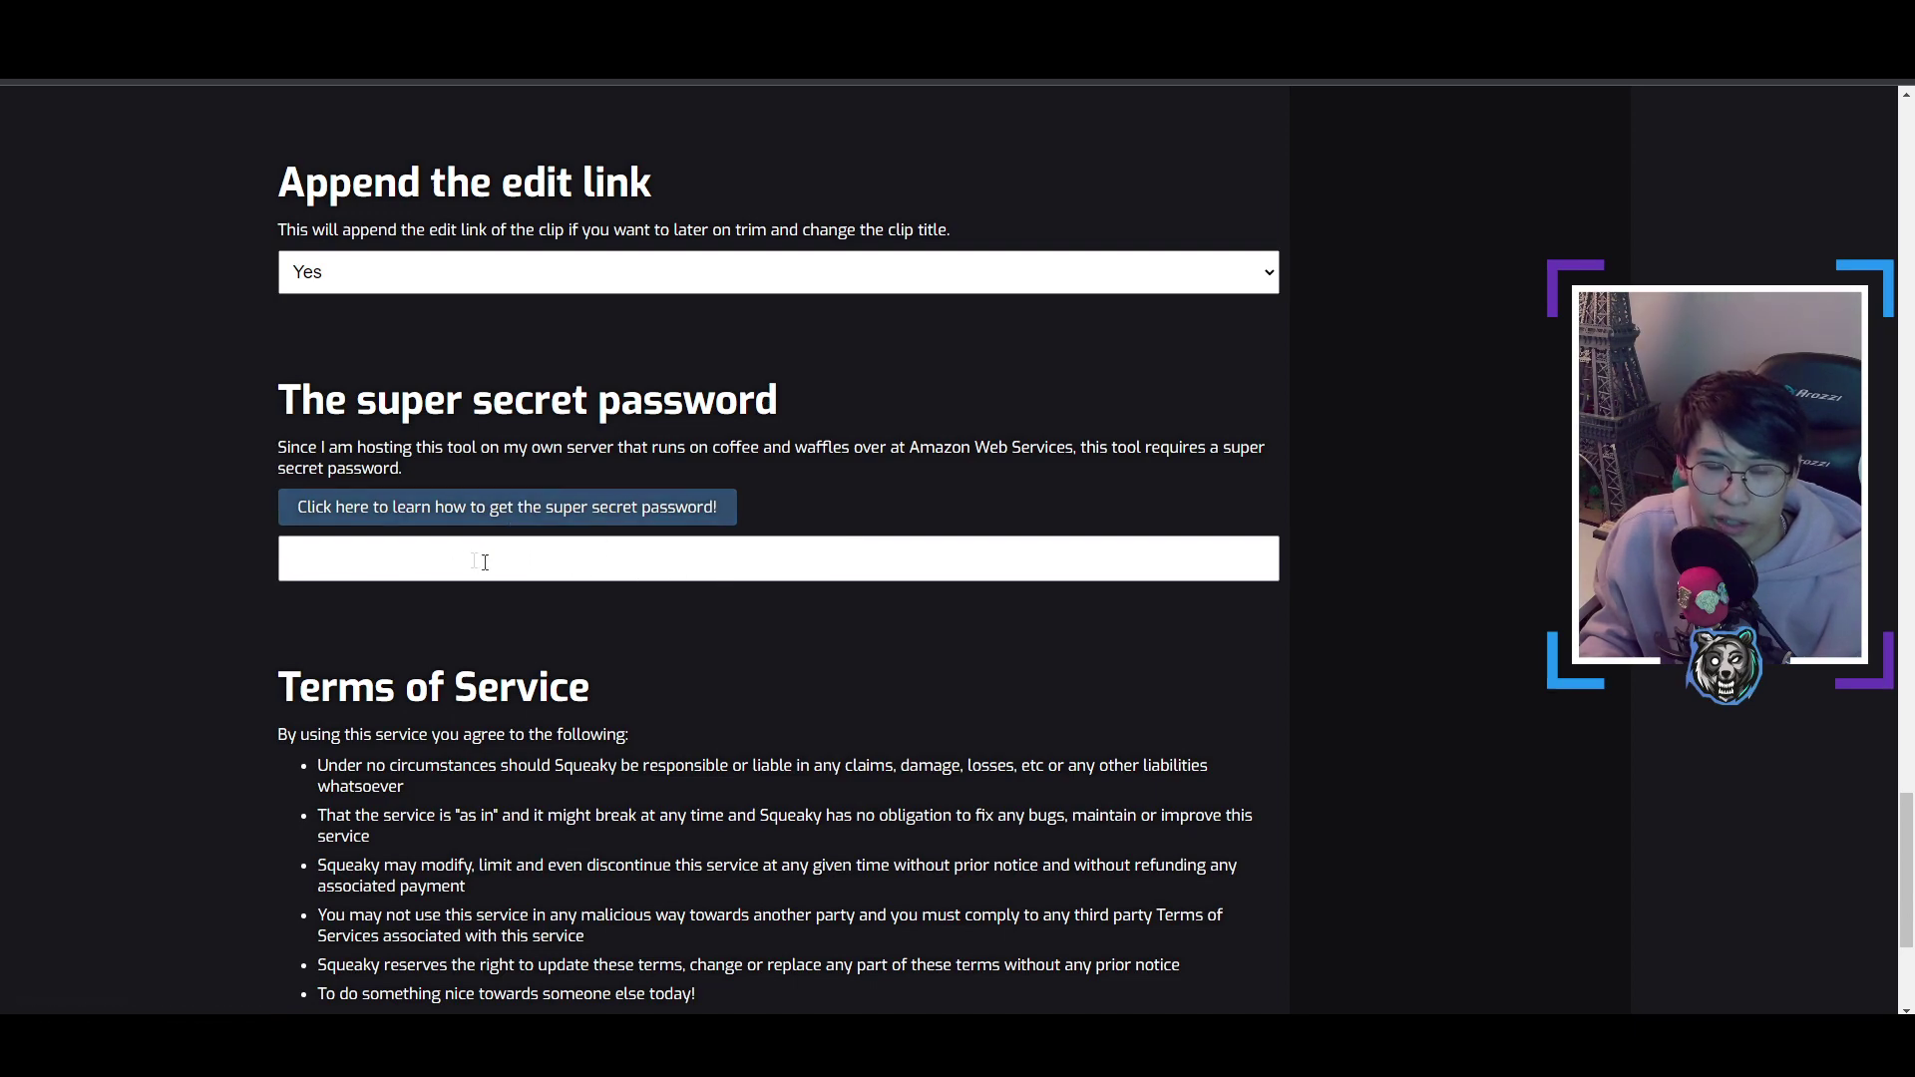
pyautogui.scroll(-3, 648, 612)
pyautogui.scroll(1, 644, 603)
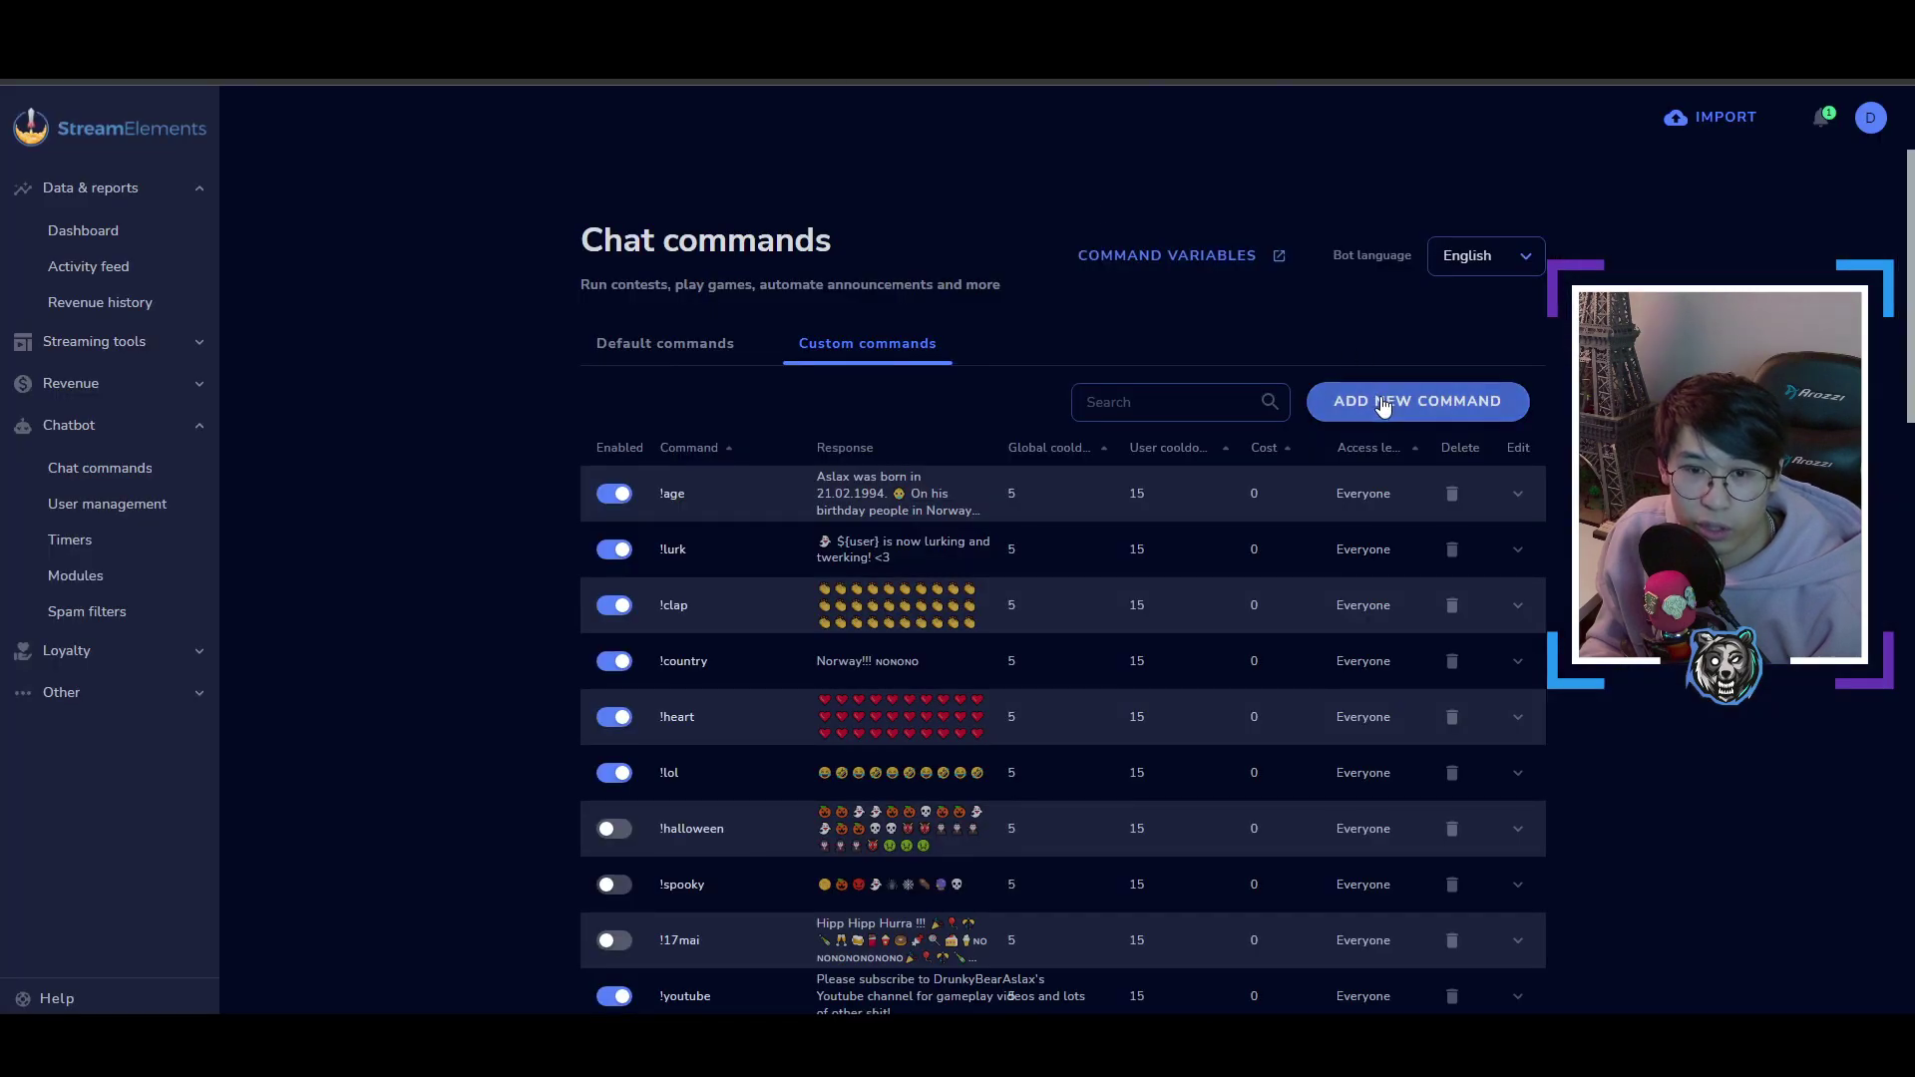
# Step: Add a new custom chat command named Clip
pyautogui.click(1387, 400)
pyautogui.click(971, 635)
pyautogui.write('Cl')
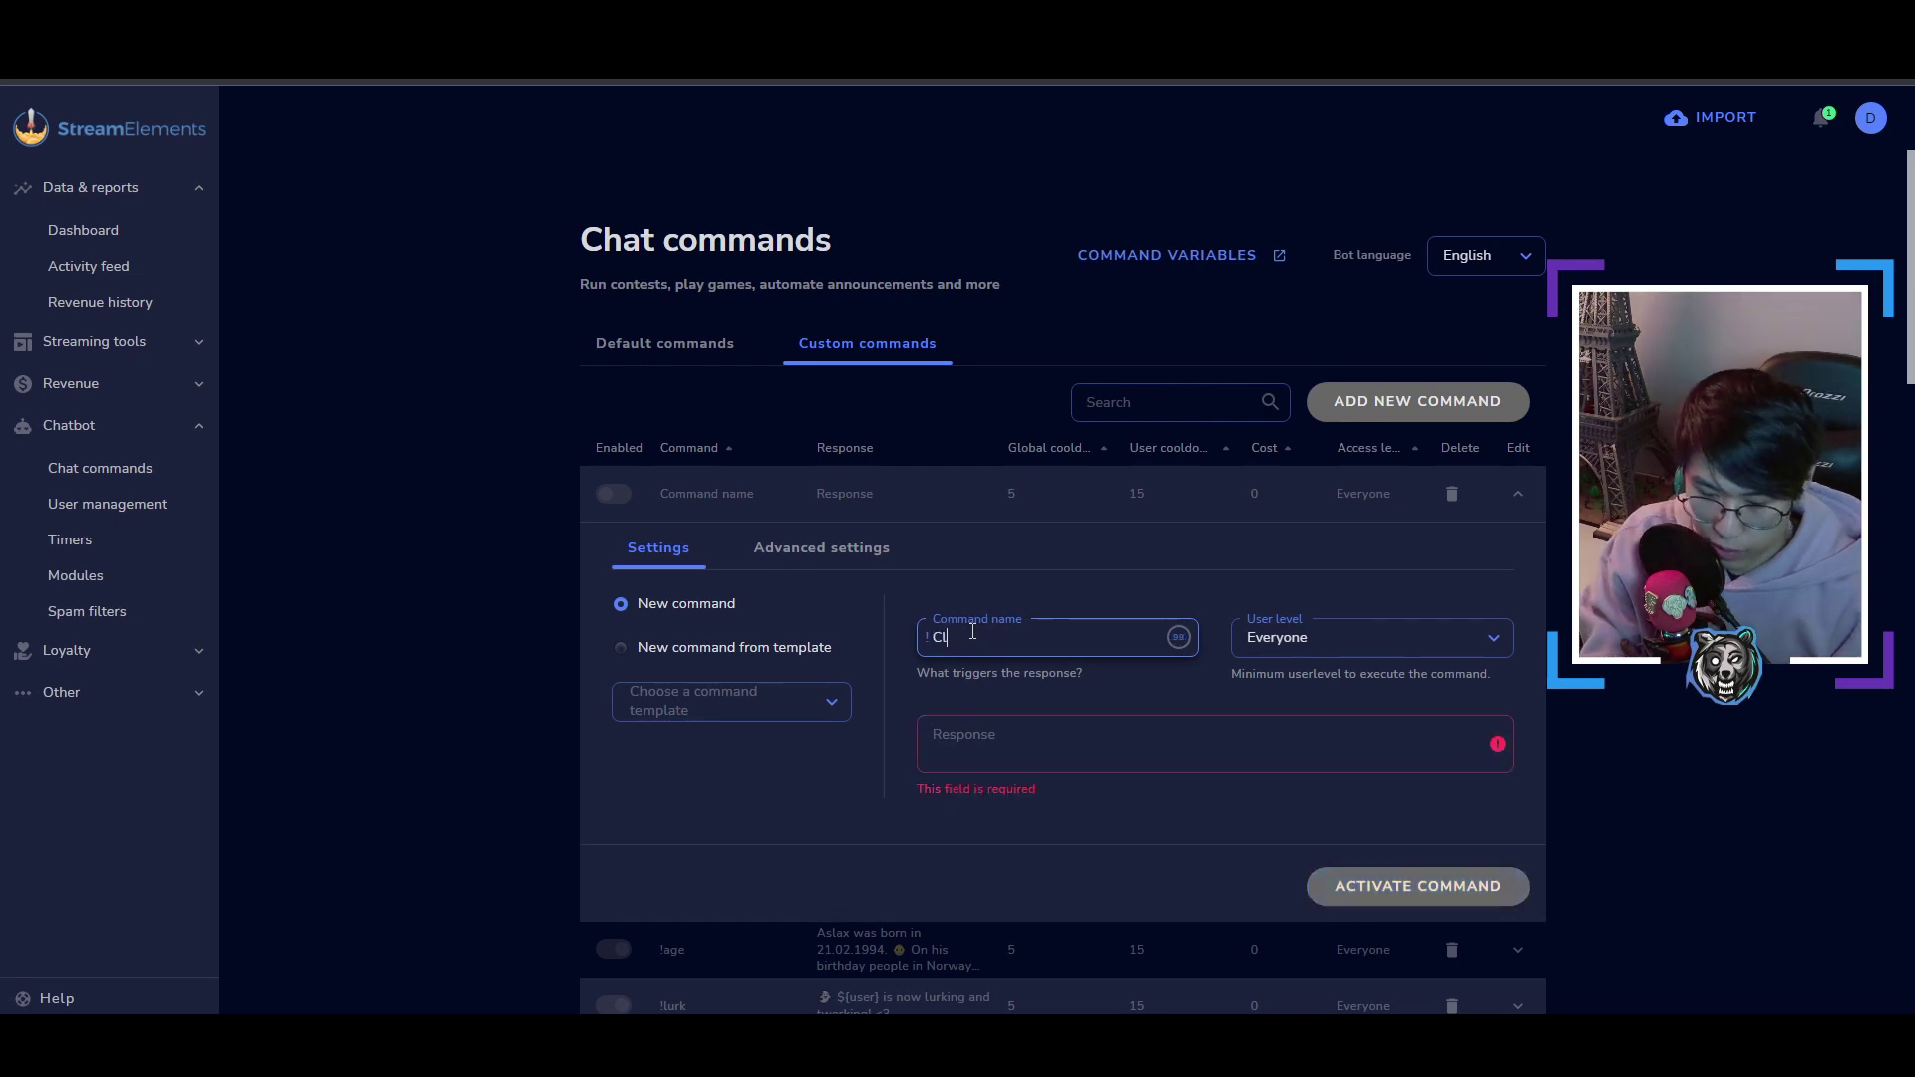
pyautogui.write('ip')
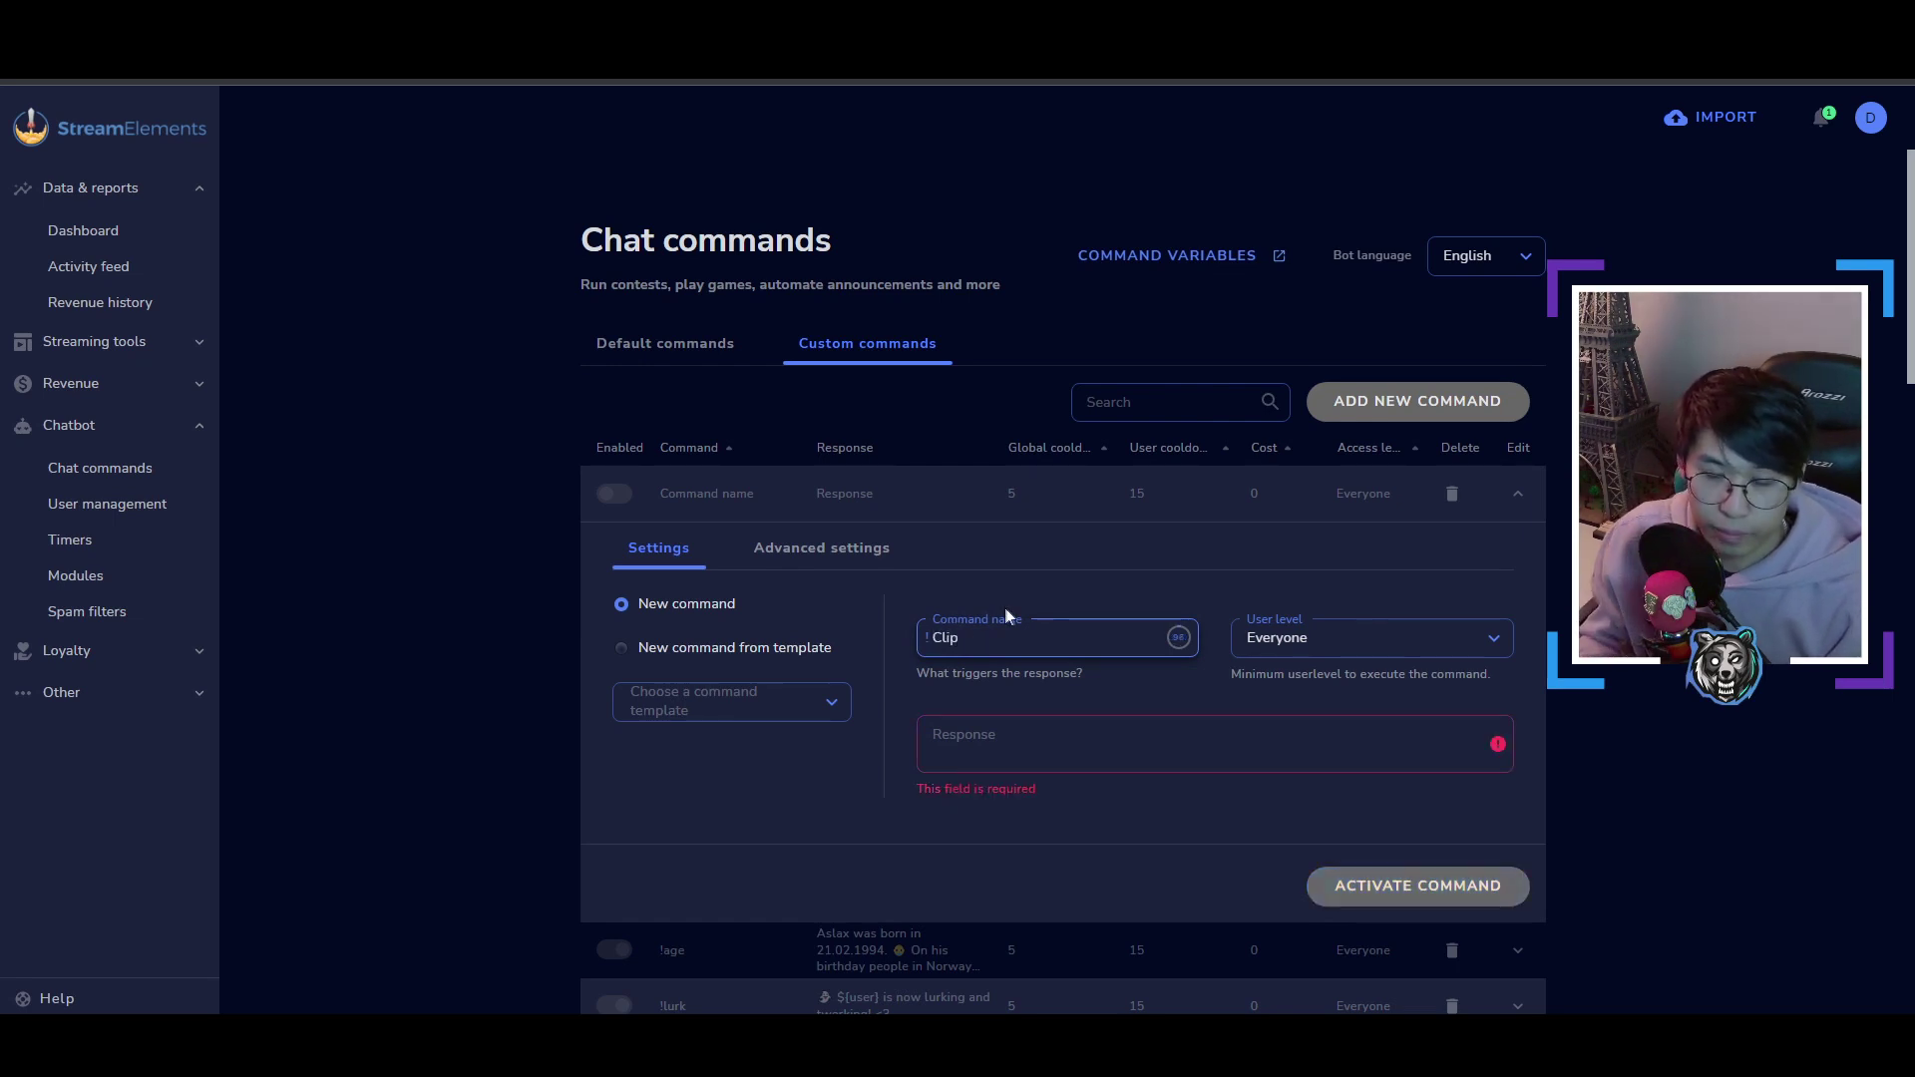
# Step: Fill the Clip command's Response field with placeholder text, then go to Discord
pyautogui.click(1219, 736)
pyautogui.write('MARIO64dvdvsdv')
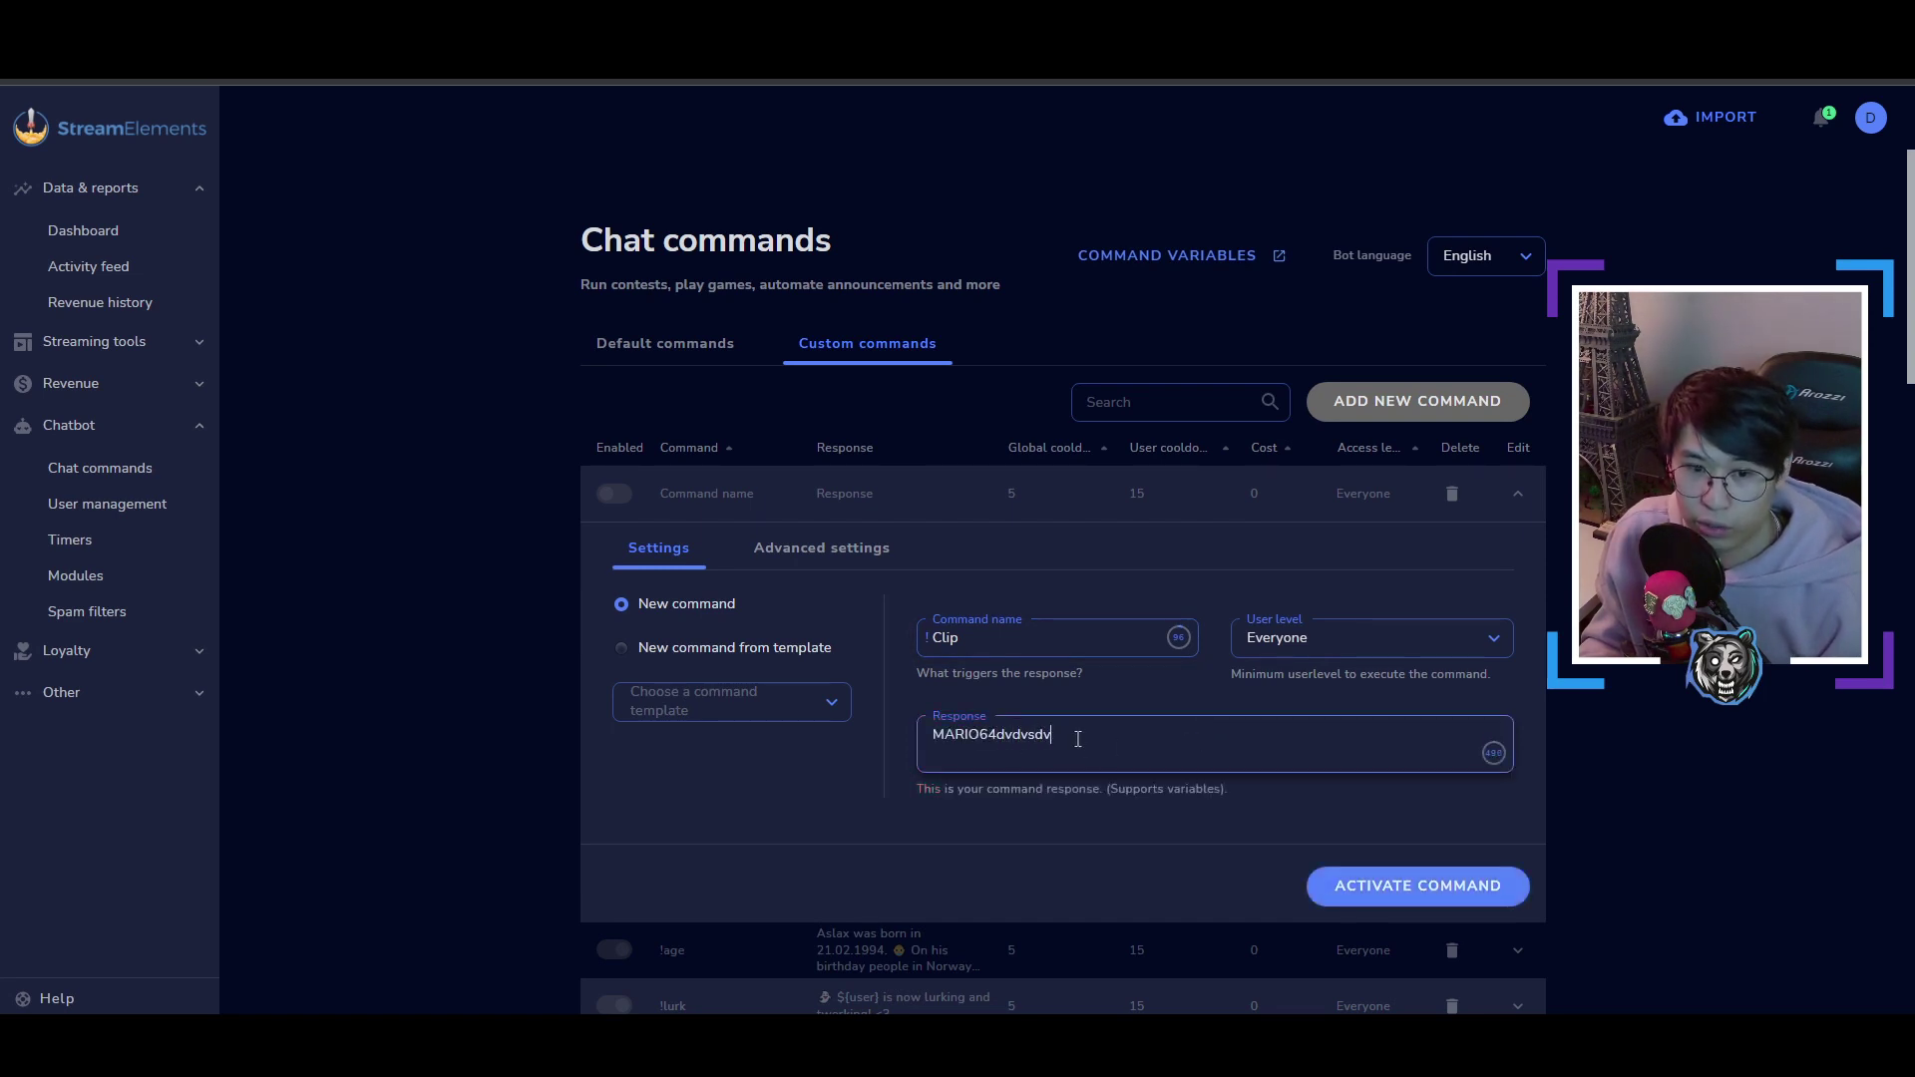
pyautogui.moveTo(1077, 738); pyautogui.dragTo(970, 737)
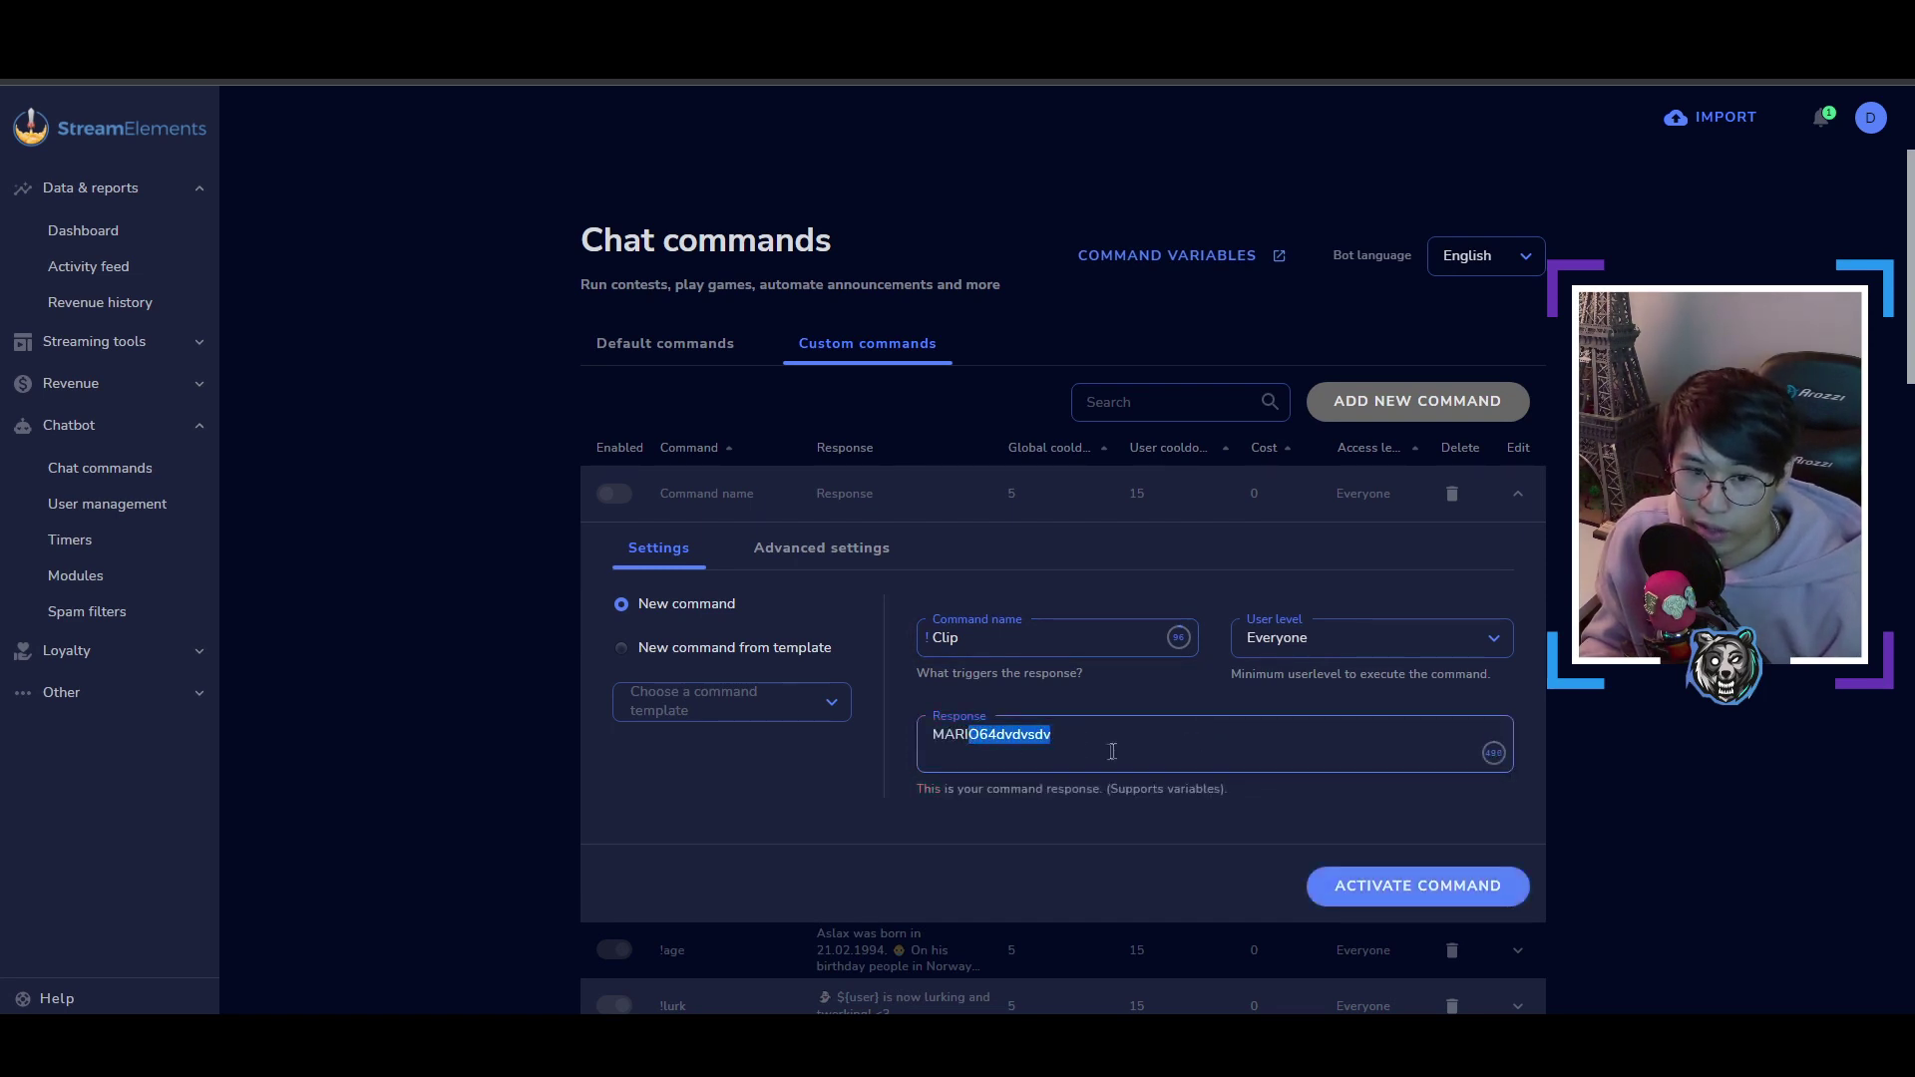
pyautogui.click(981, 743)
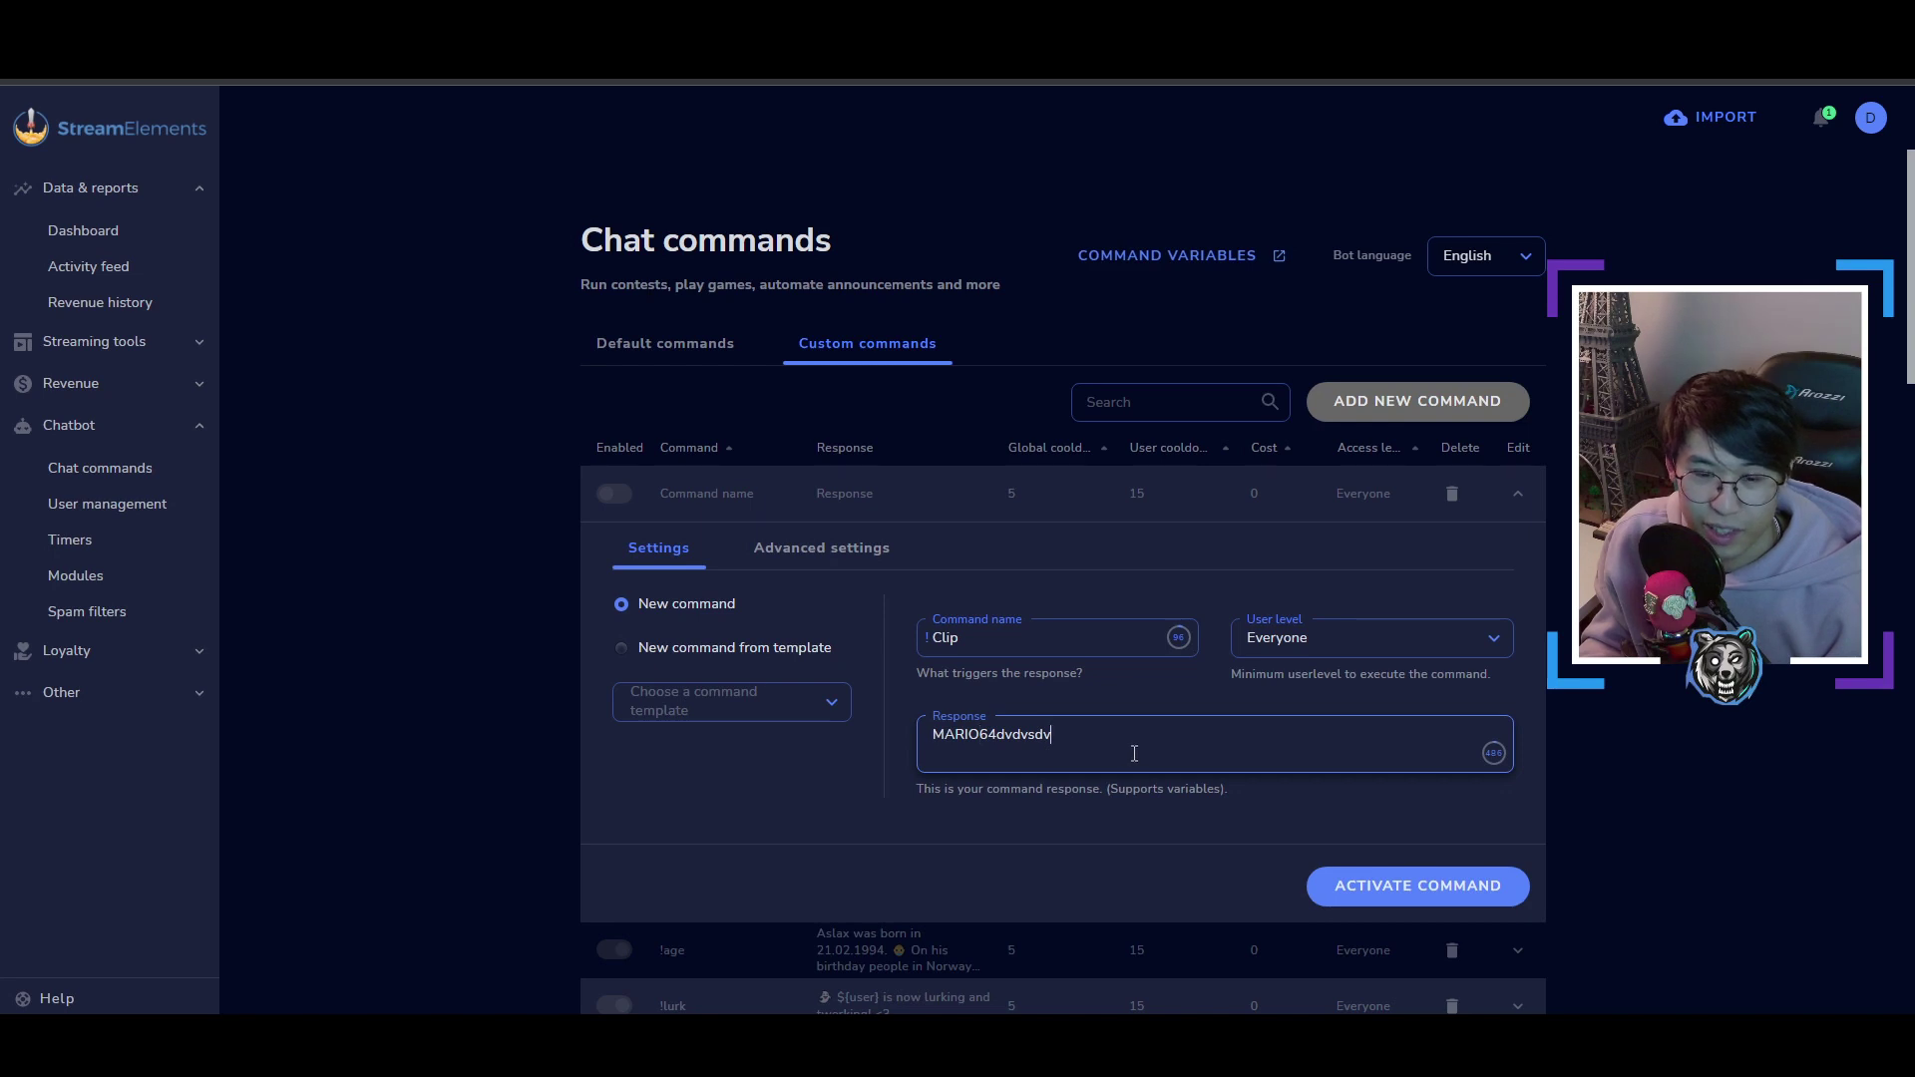
pyautogui.write('grergr')
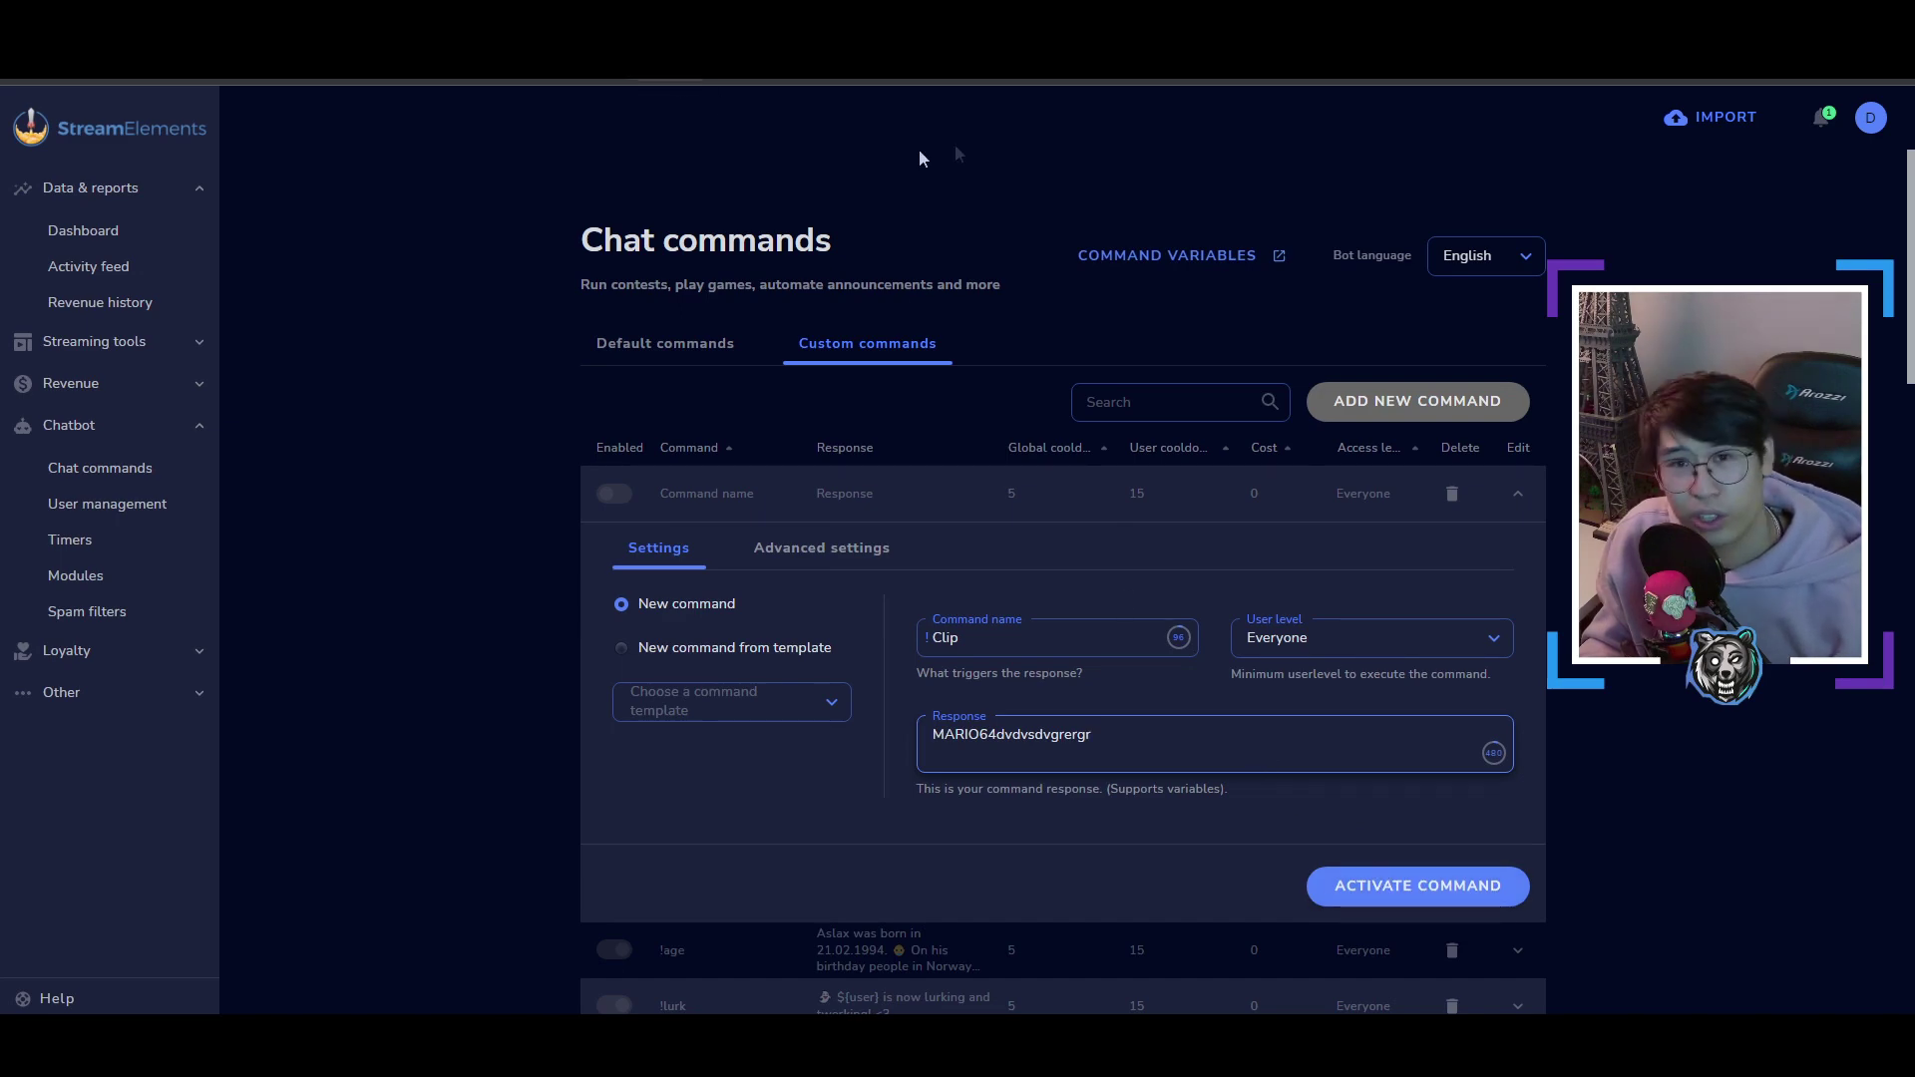
pyautogui.hotkey('alt', 'Tab')
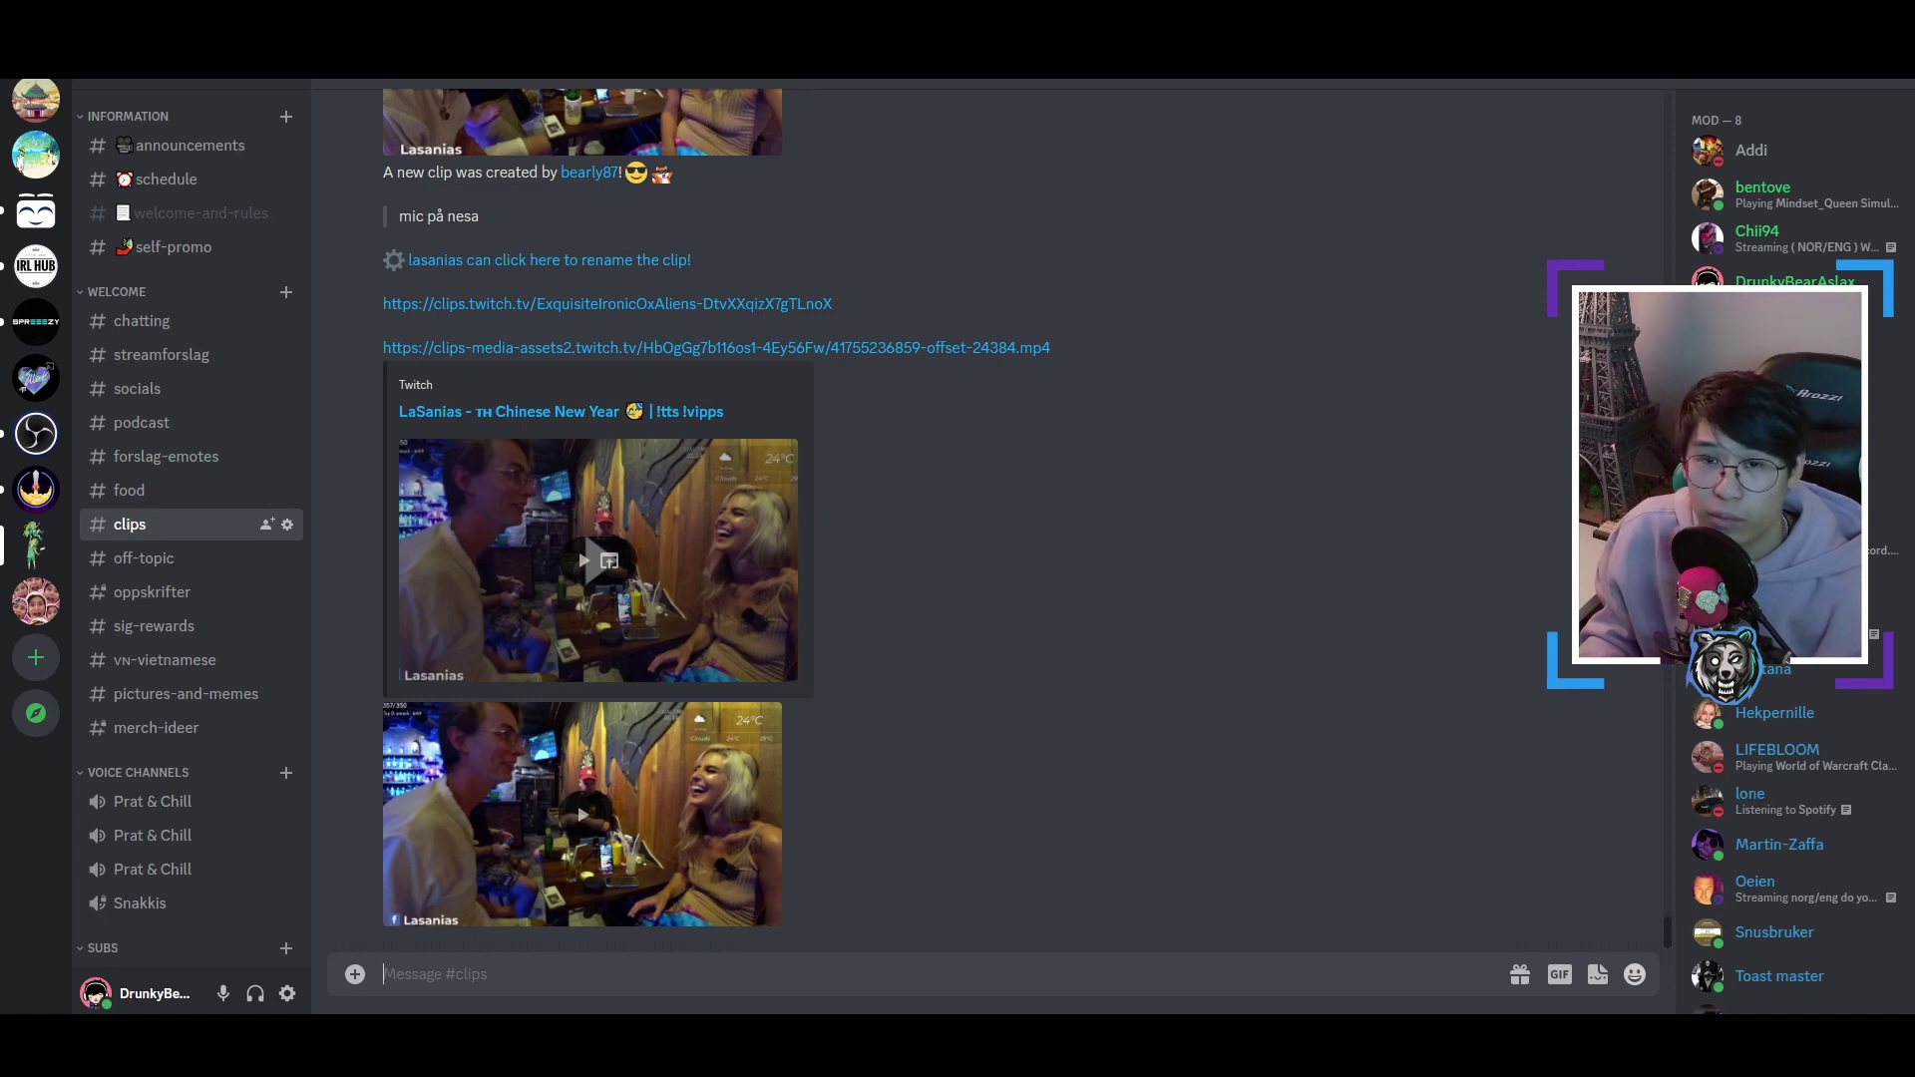
pyautogui.write('6')
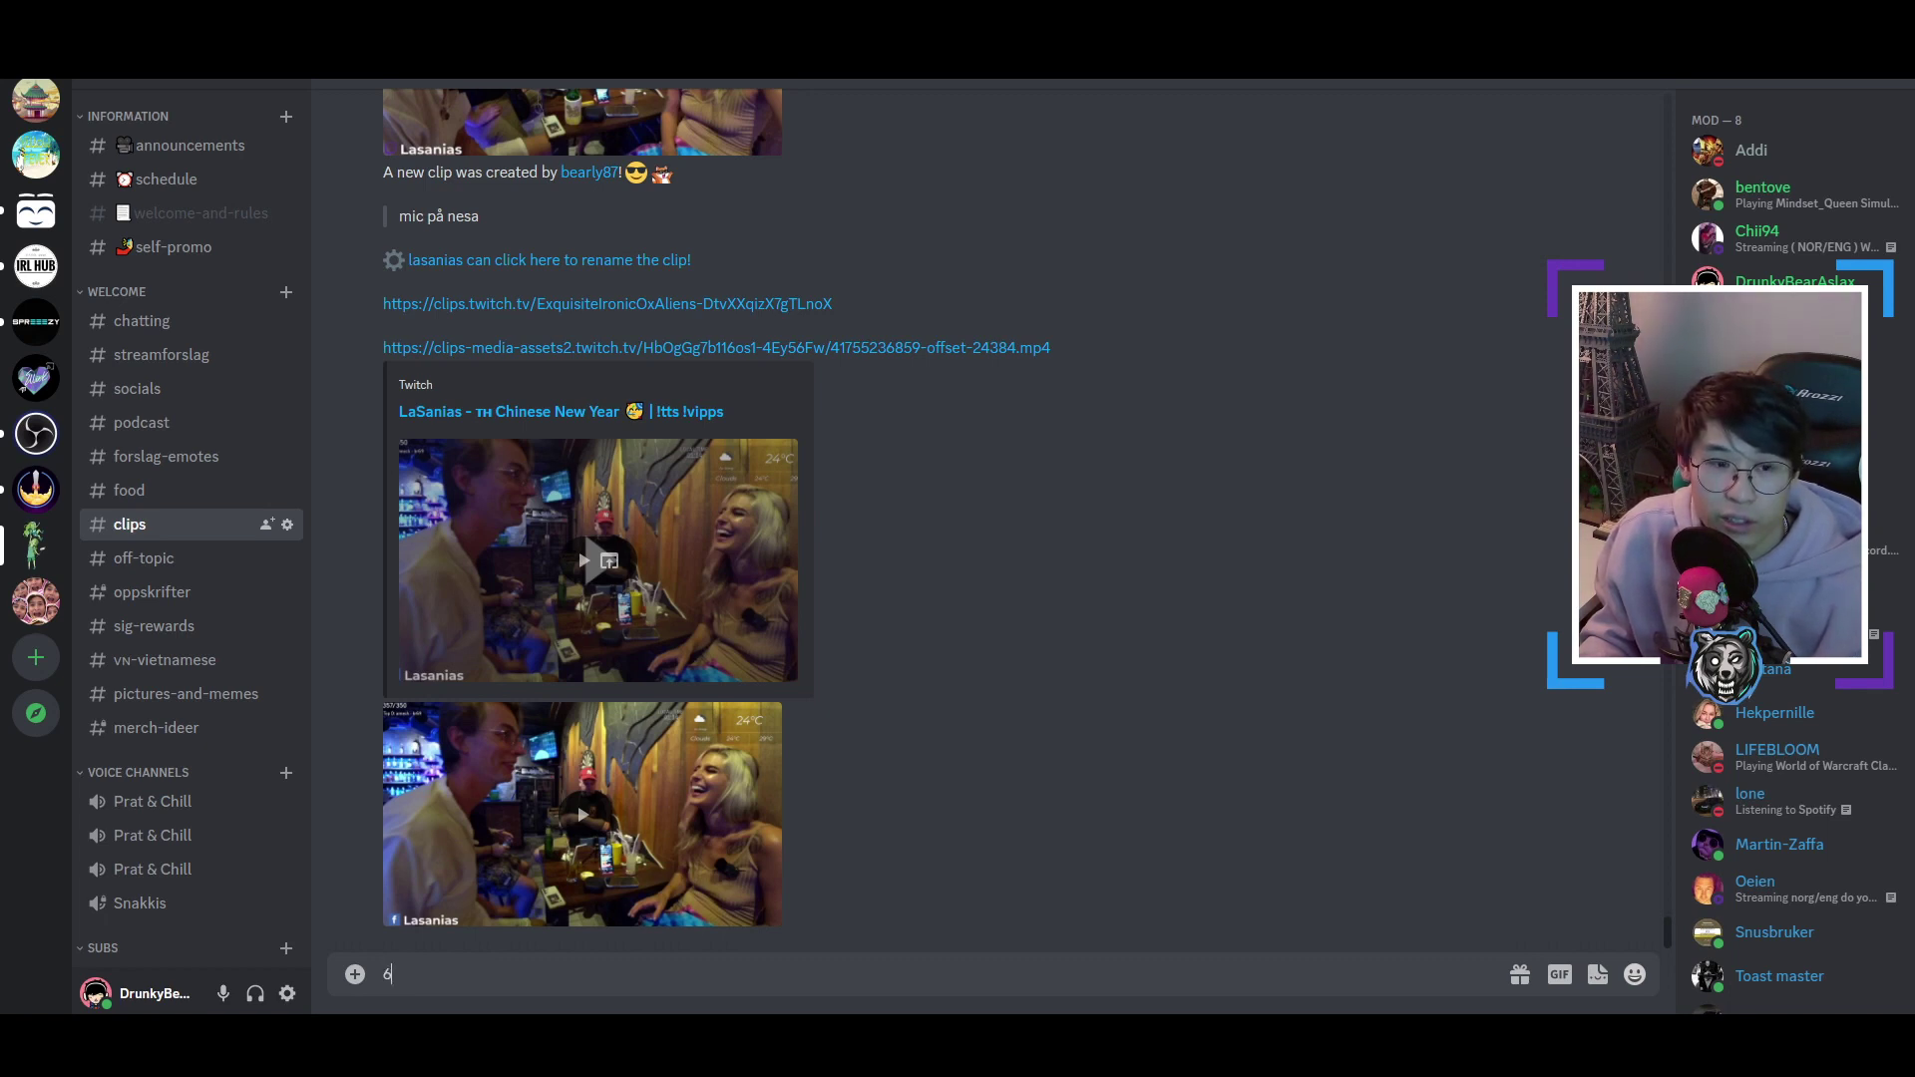